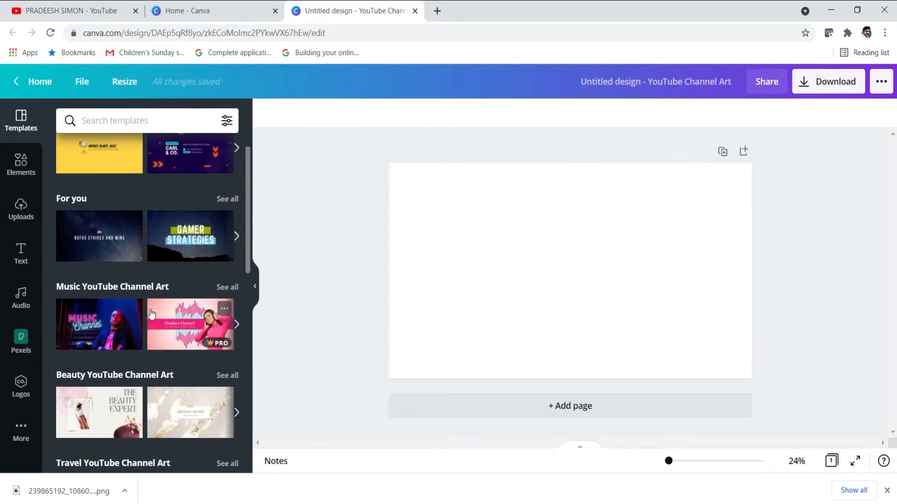
scroll(103, 340, "down", 1)
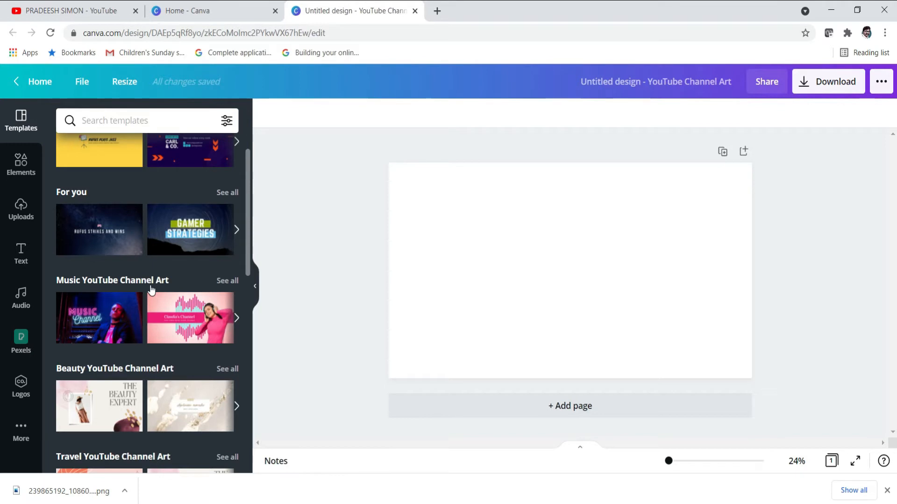
left_click(227, 281)
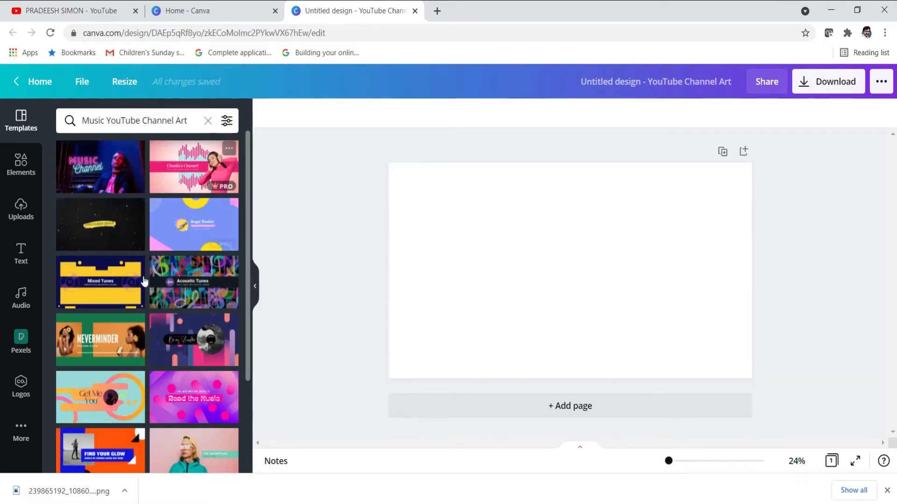
scroll(143, 354, "down", 5)
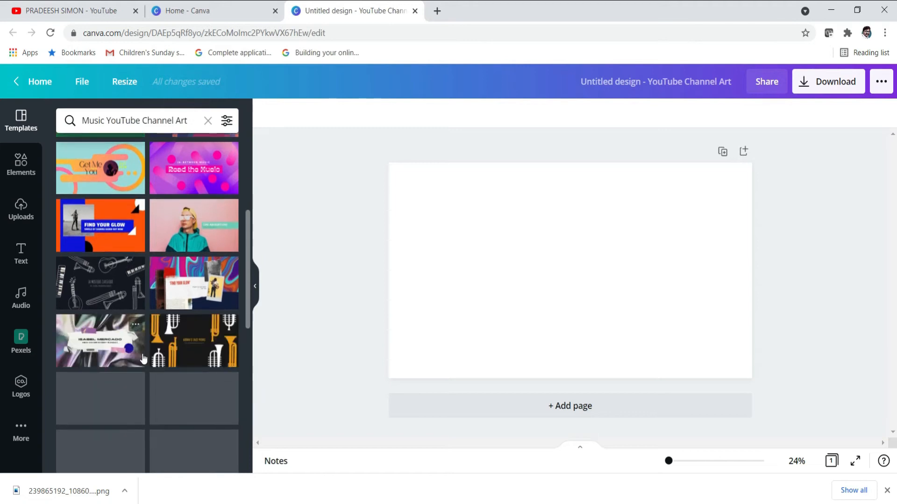
scroll(172, 334, "up", 5)
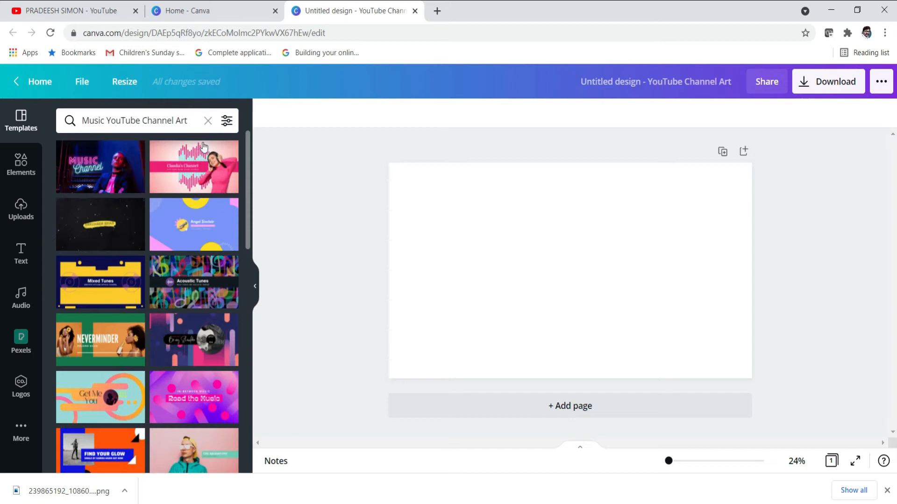
left_click(208, 121)
scroll(128, 304, "down", 3)
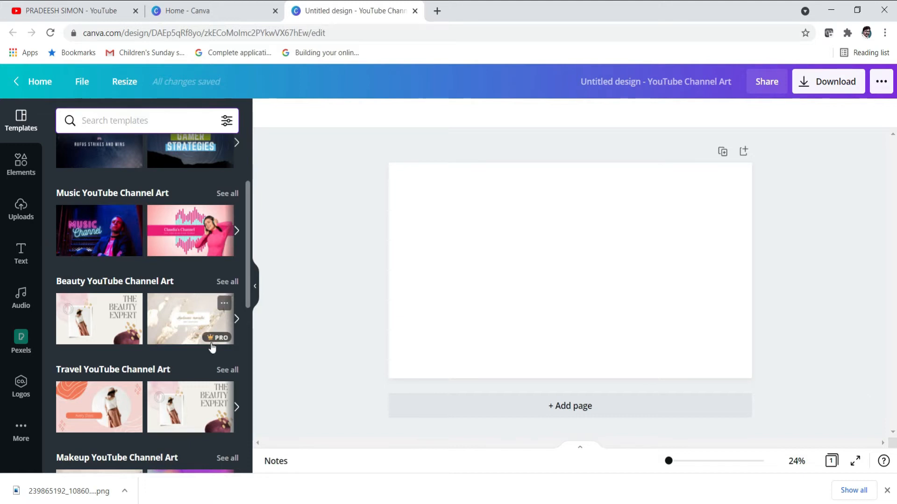
scroll(211, 348, "down", 3)
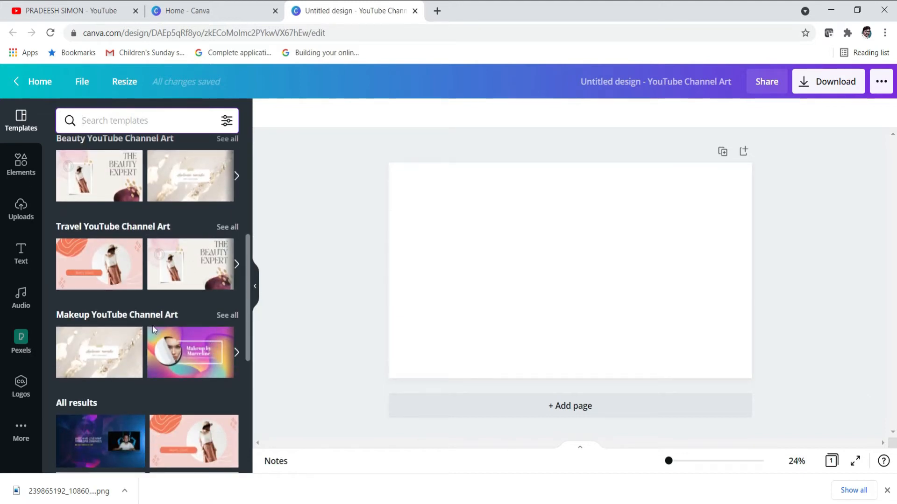
scroll(154, 329, "down", 2)
scroll(155, 357, "down", 3)
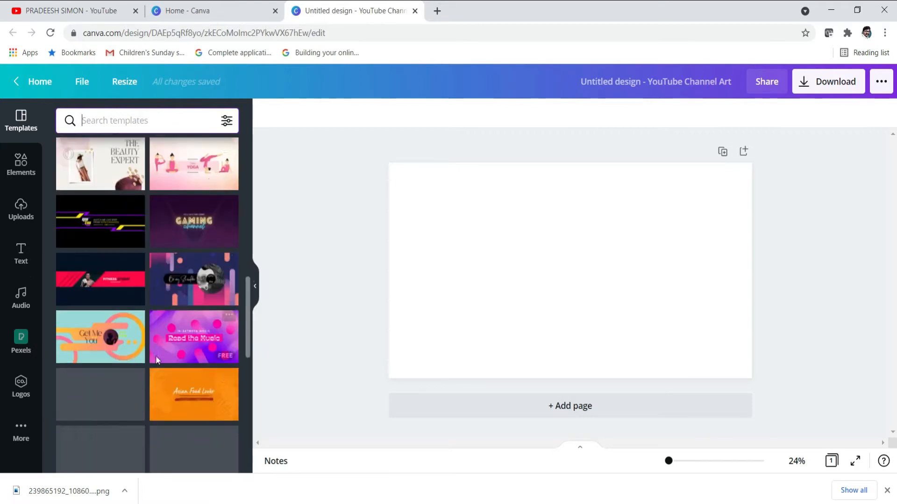
scroll(156, 357, "up", 10)
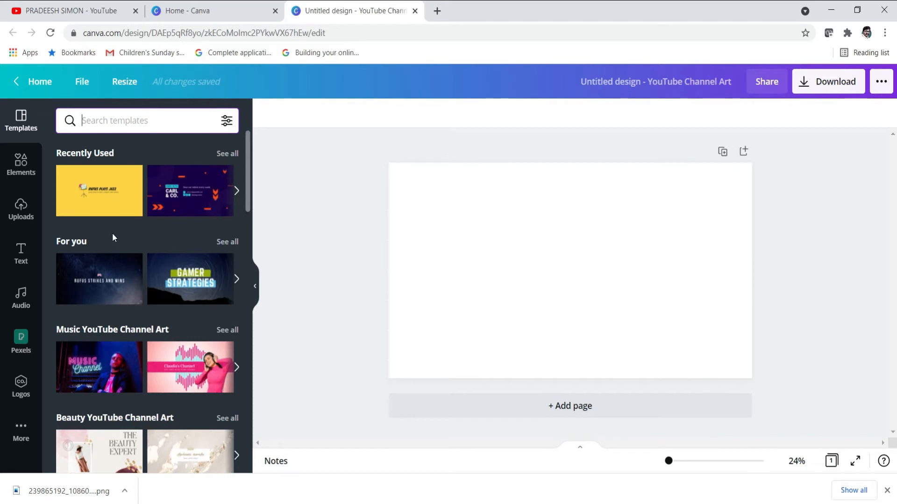
left_click(113, 193)
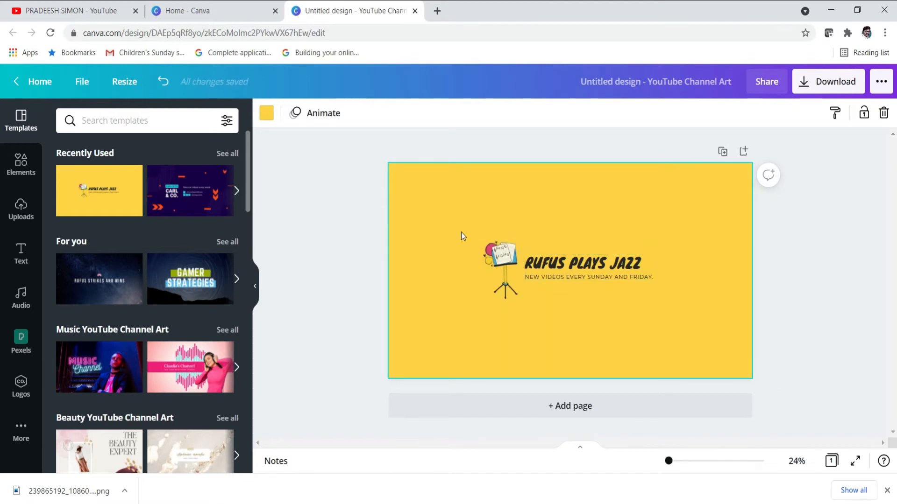
left_click(581, 267)
double_click(581, 265)
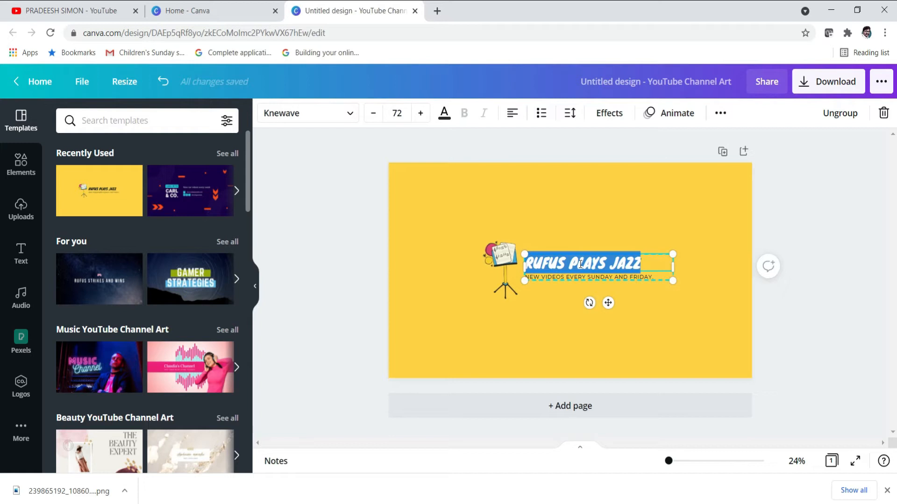
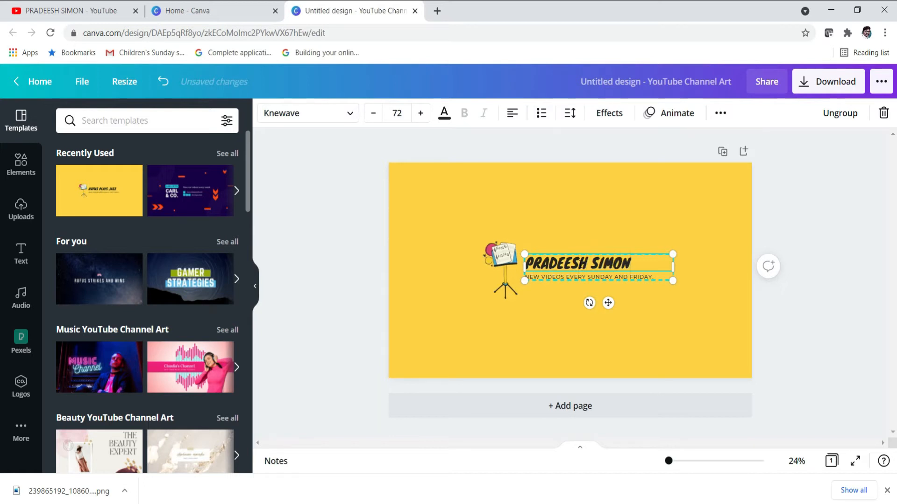
left_click(586, 277)
left_click(585, 276)
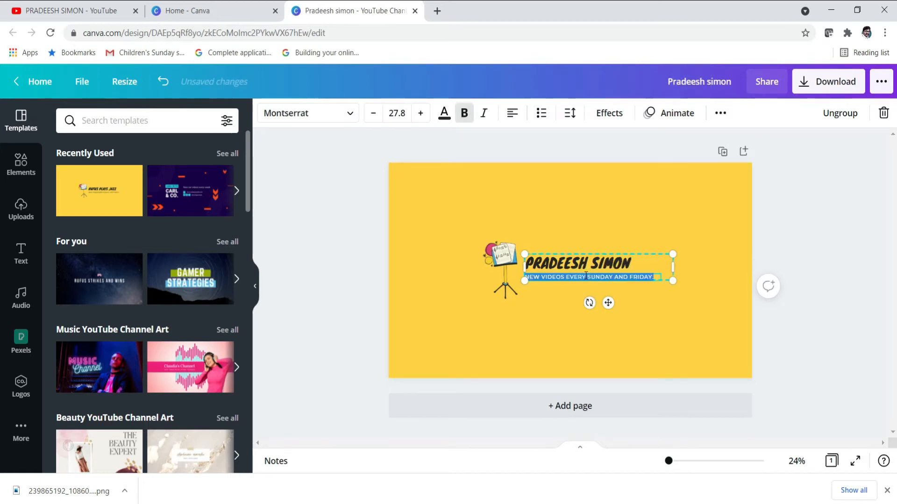
left_click(566, 307)
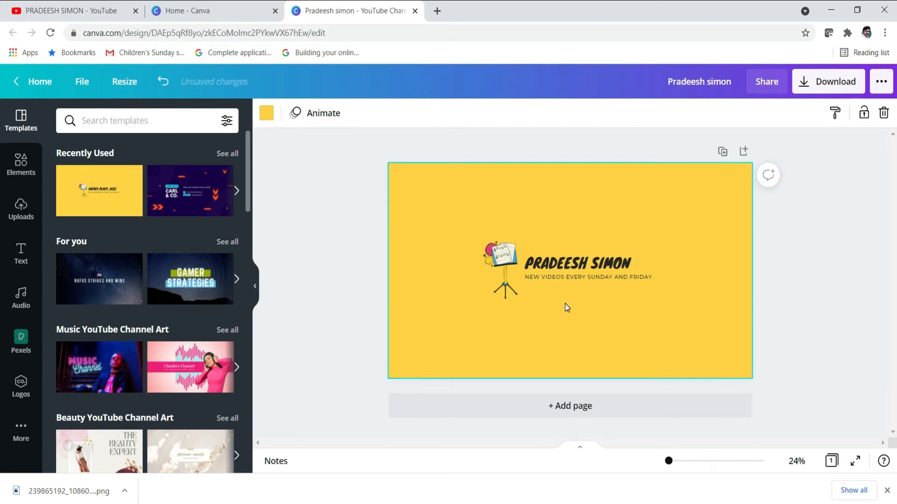
Delete the music-stand graphic from the banner
left_click(501, 254)
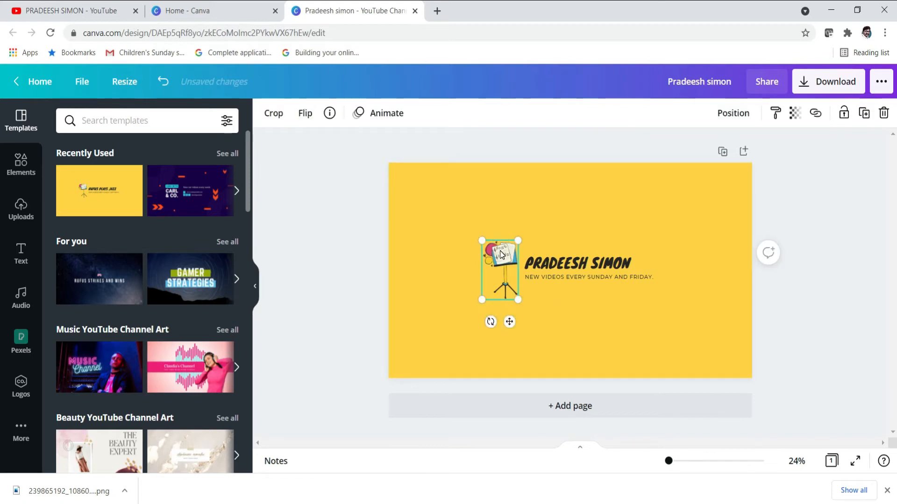
key("Delete")
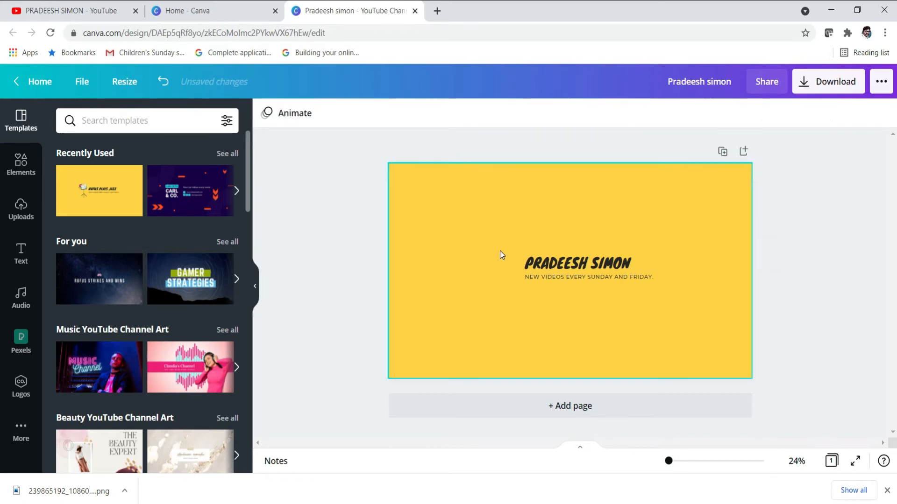
left_click(364, 296)
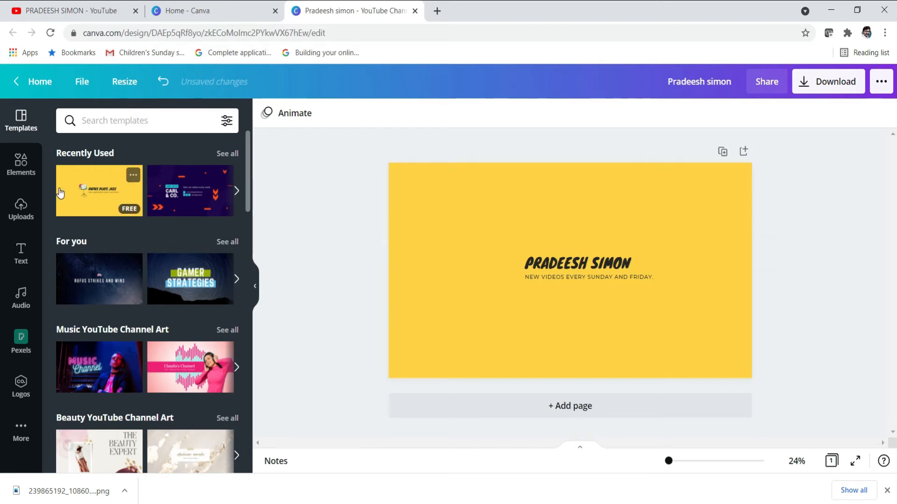
left_click(27, 172)
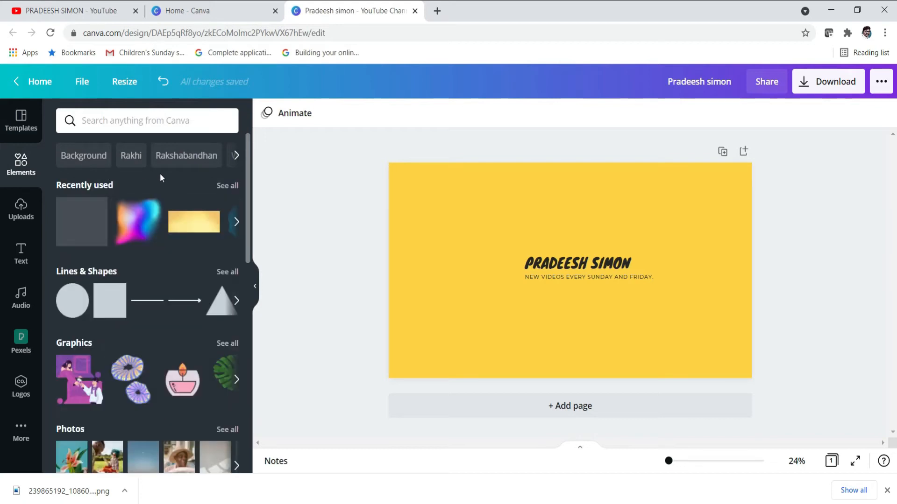
Browse the Elements panel, then type 'videos' into the elements search
scroll(174, 270, "down", 3)
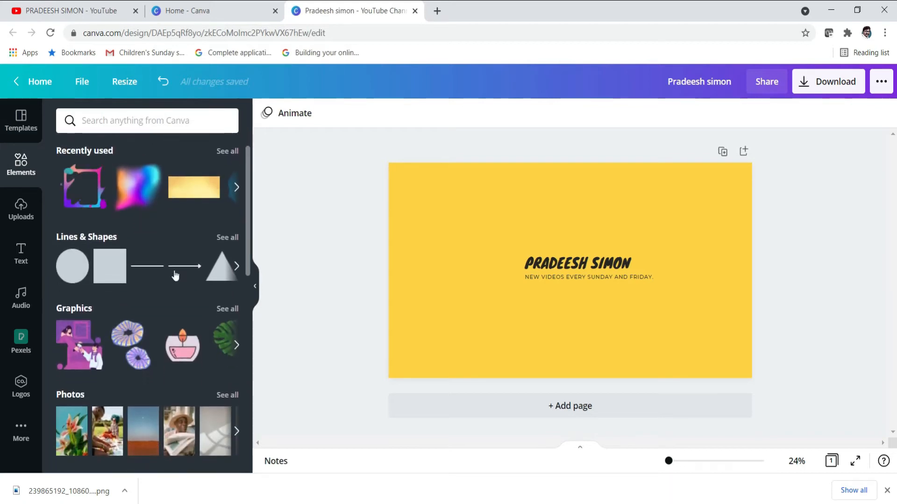
scroll(175, 274, "down", 7)
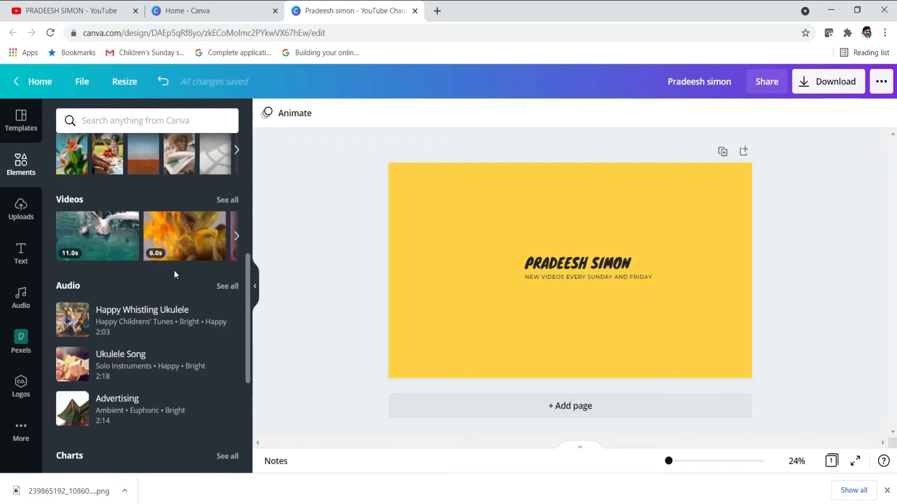
scroll(174, 271, "down", 2)
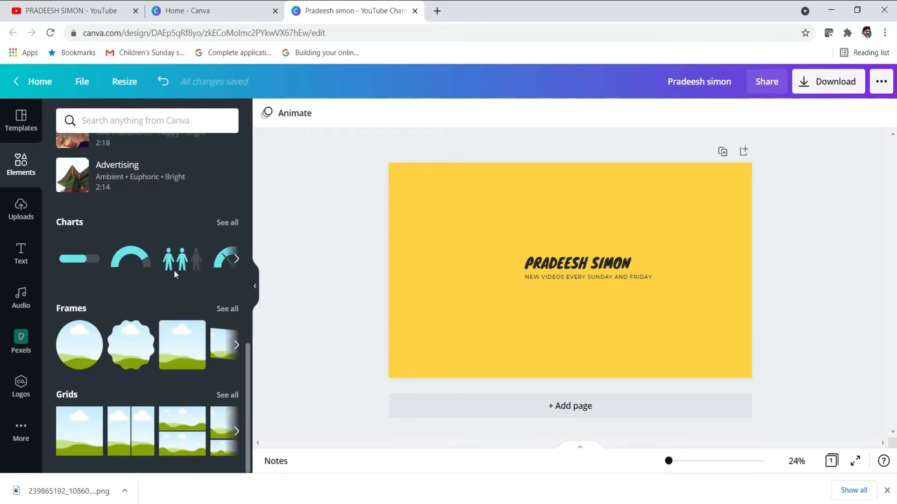
scroll(163, 320, "up", 12)
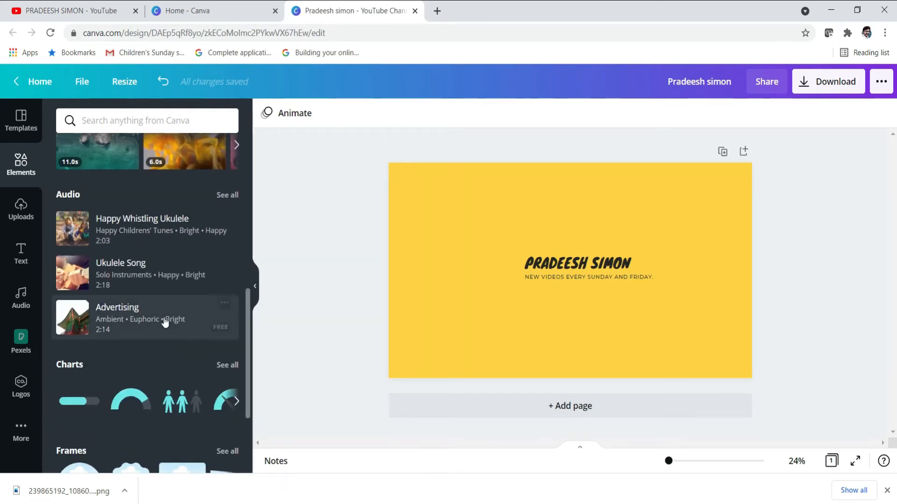
left_click(144, 118)
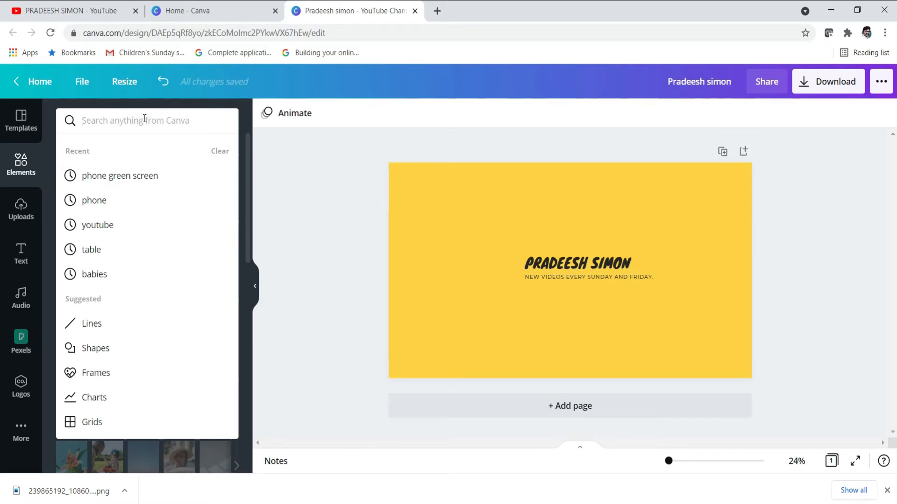
type("e")
key("BackSpace")
type("videos")
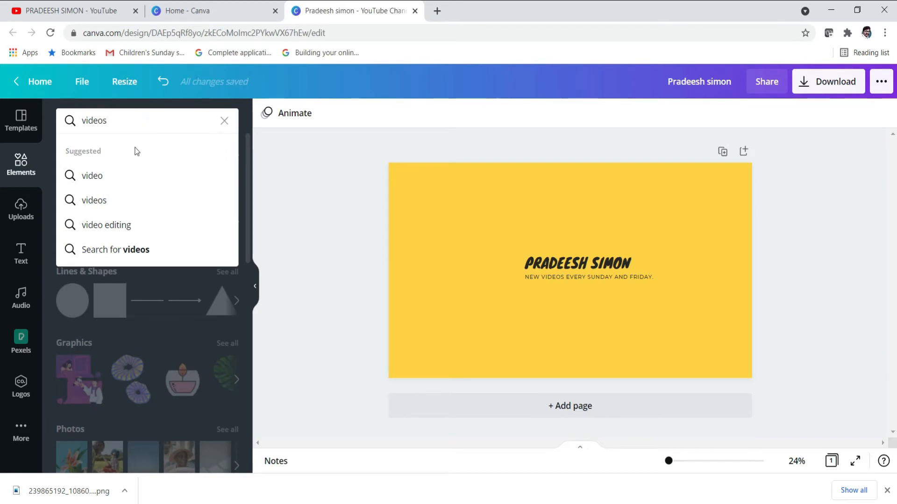
Search the elements for 'video' and scroll through the results
left_click(97, 177)
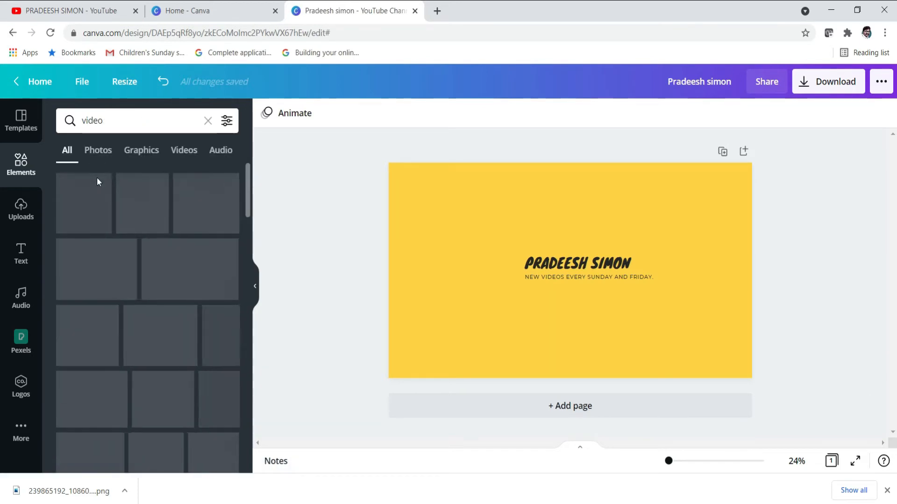
scroll(126, 285, "down", 7)
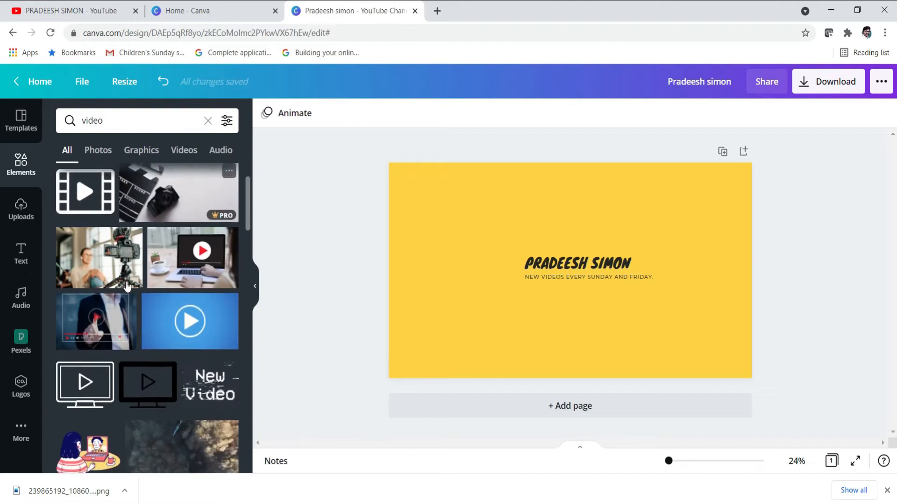
scroll(126, 286, "down", 8)
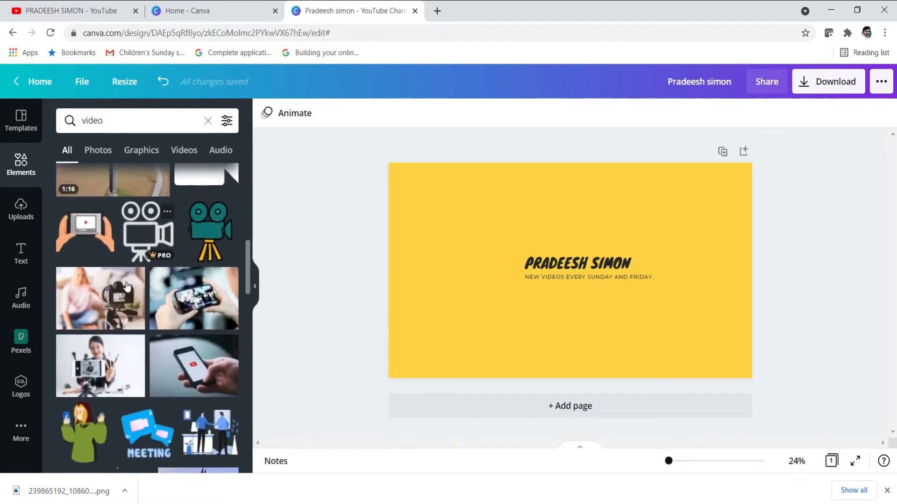
scroll(126, 286, "down", 6)
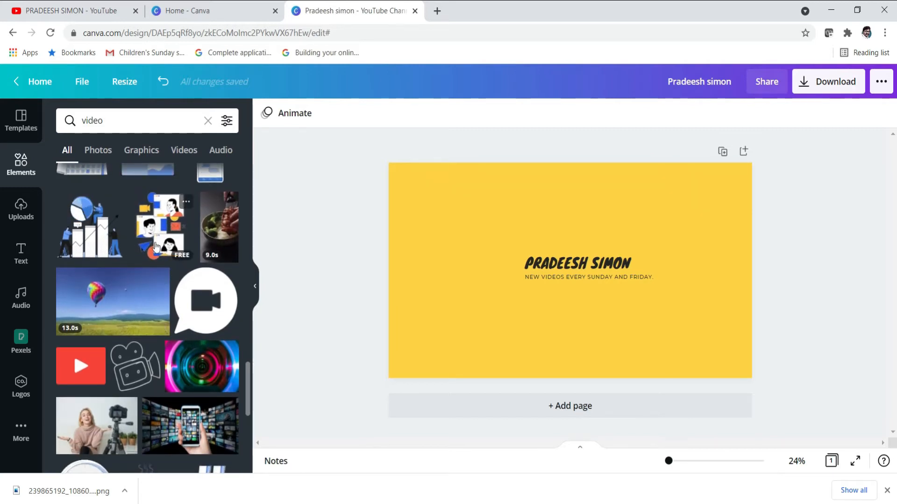
scroll(173, 232, "down", 4)
scroll(155, 231, "down", 12)
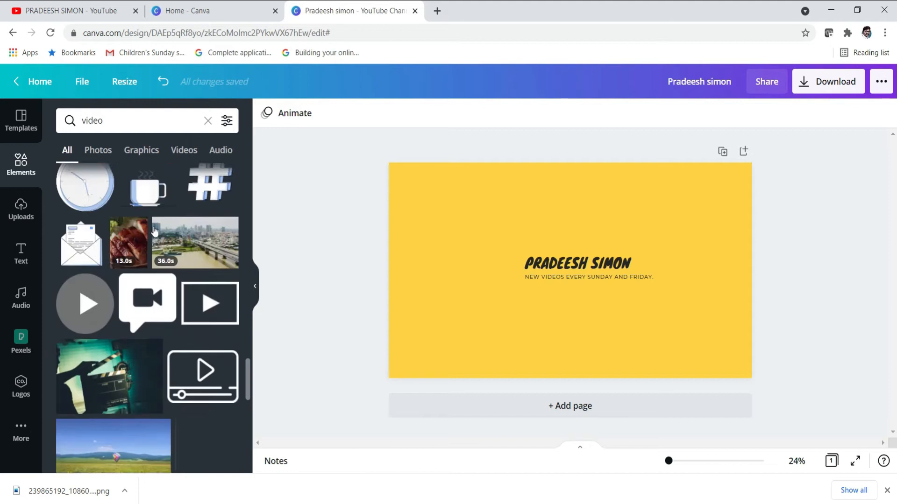
scroll(155, 231, "down", 10)
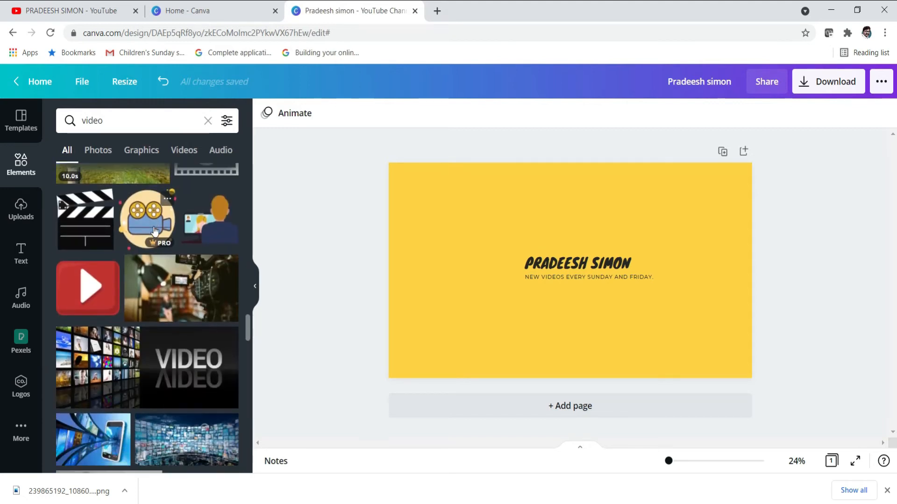
scroll(154, 231, "down", 10)
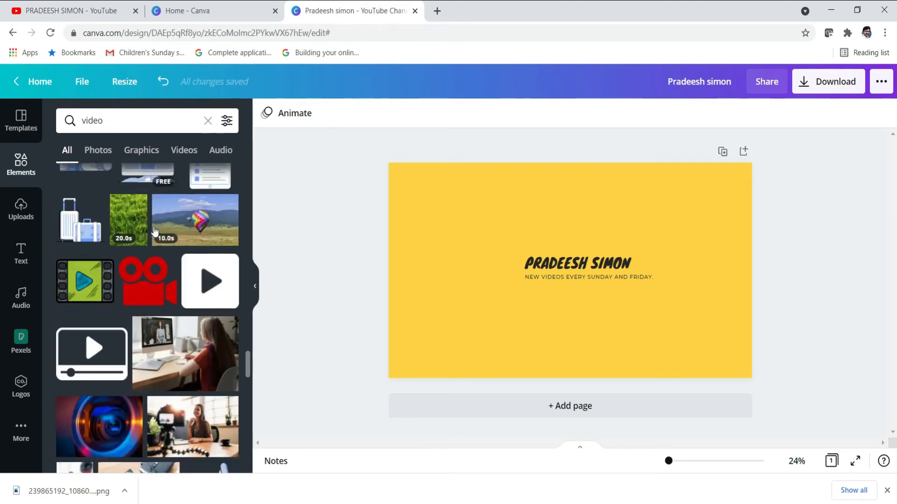
scroll(155, 230, "down", 10)
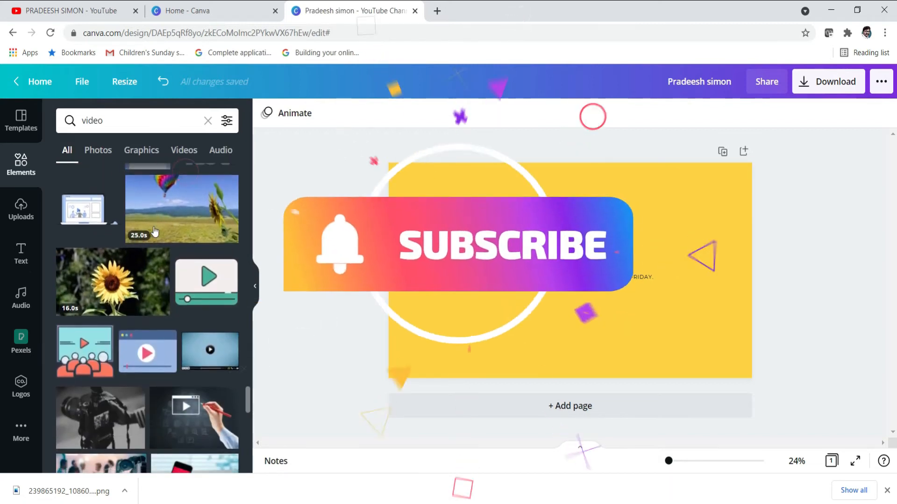
scroll(140, 355, "down", 3)
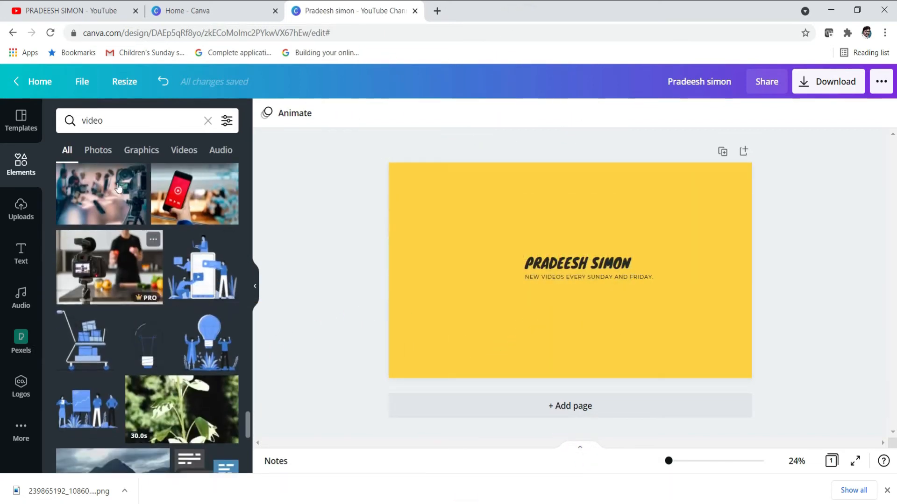
Filter the 'video' results to Graphics and scroll to the red 3D play button
left_click(138, 151)
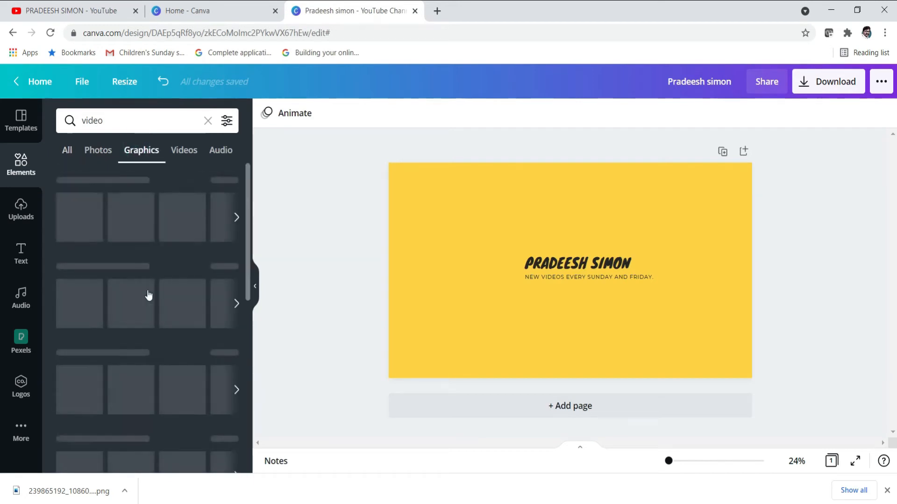
scroll(149, 301, "down", 5)
scroll(146, 304, "down", 3)
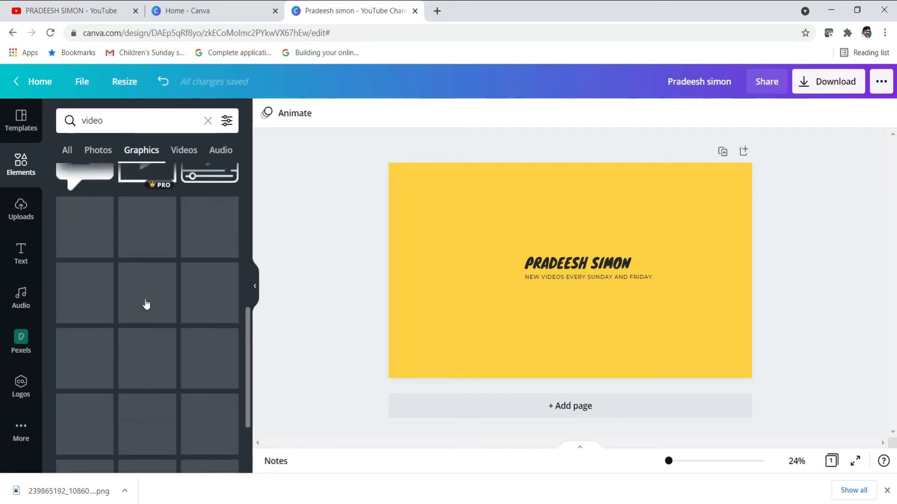
scroll(146, 304, "down", 3)
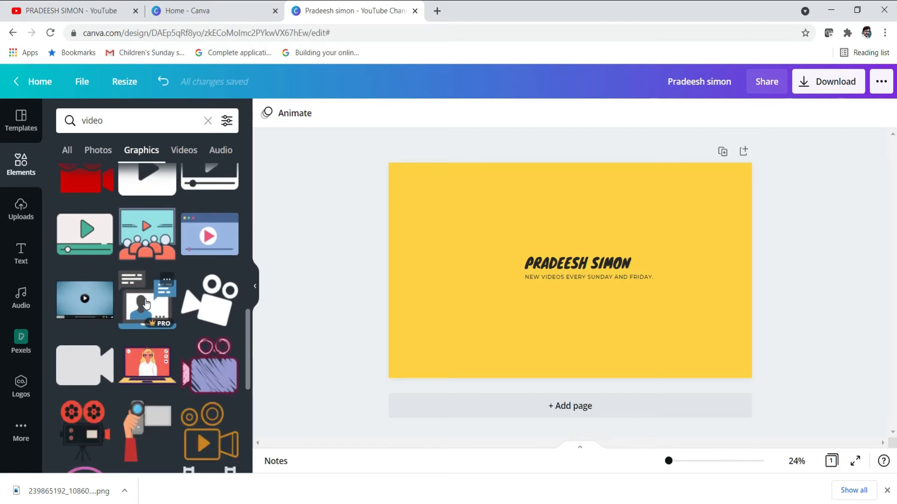
scroll(146, 304, "down", 10)
scroll(147, 304, "down", 10)
scroll(146, 304, "down", 10)
scroll(146, 304, "down", 3)
scroll(146, 304, "down", 8)
scroll(146, 304, "down", 1)
scroll(146, 304, "down", 15)
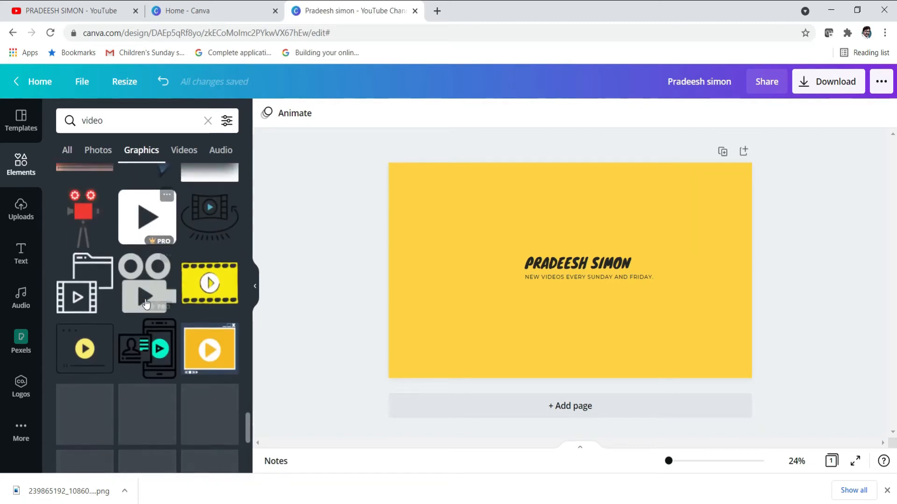
scroll(146, 304, "down", 10)
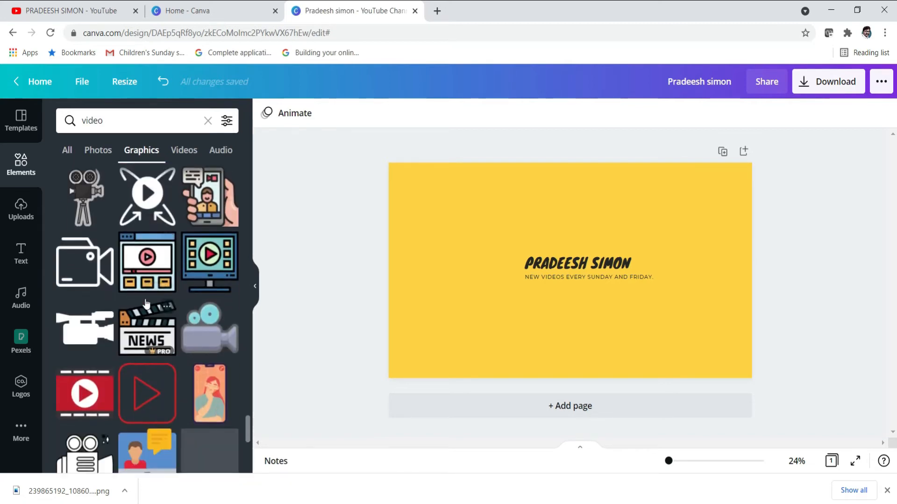
scroll(146, 304, "down", 10)
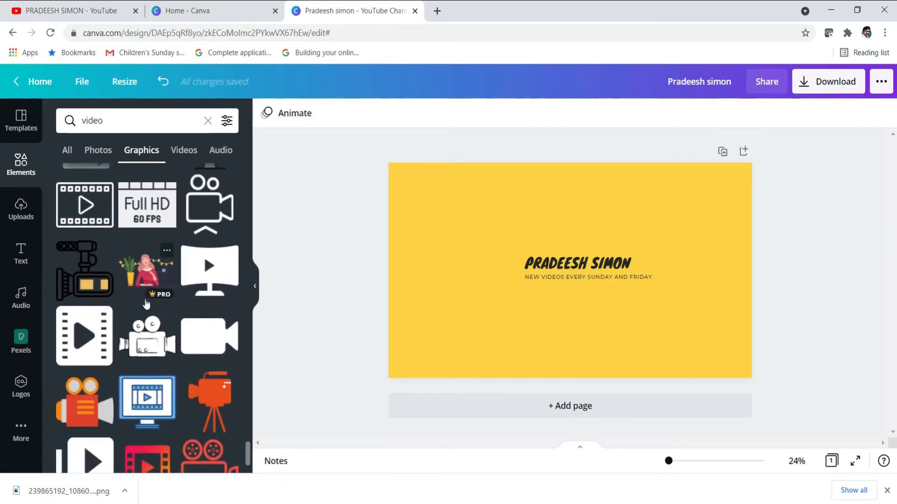
scroll(146, 304, "down", 5)
scroll(146, 304, "down", 1)
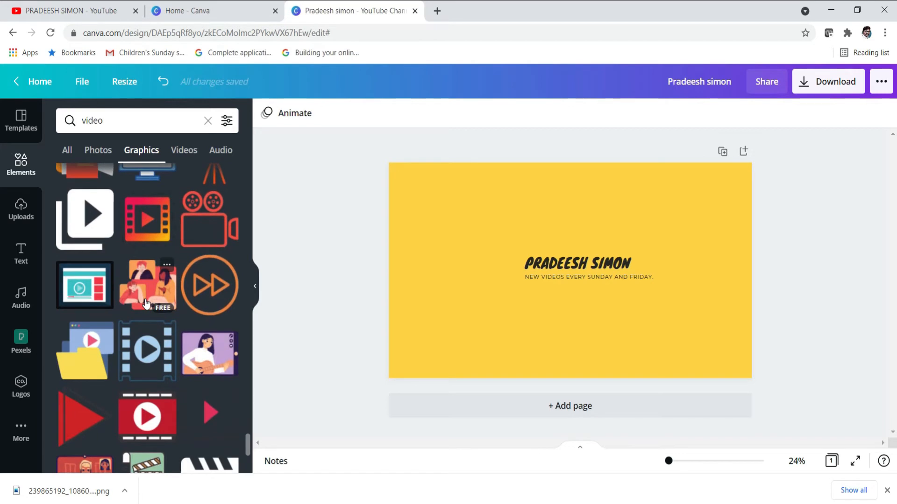
scroll(146, 304, "down", 6)
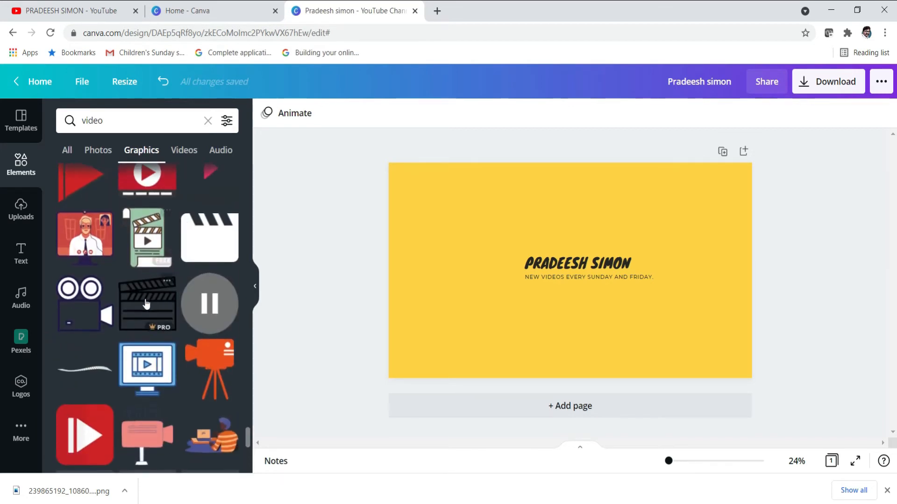
scroll(146, 304, "down", 10)
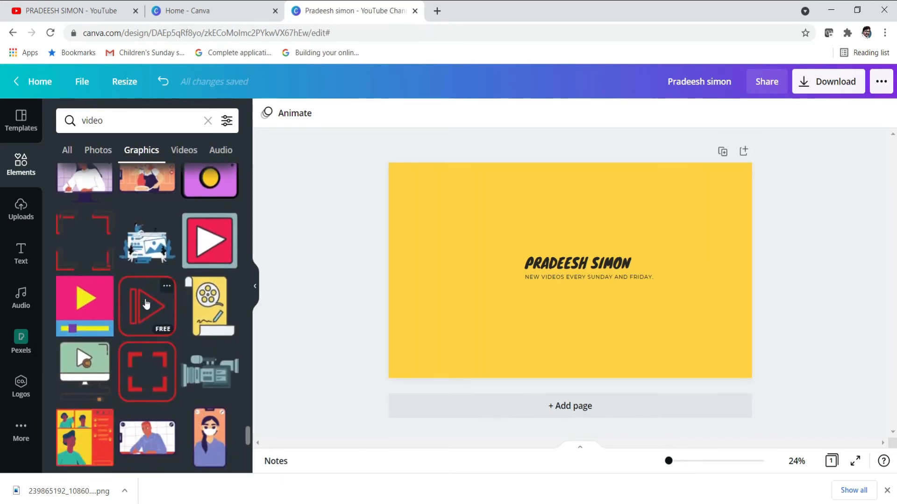
scroll(146, 304, "down", 5)
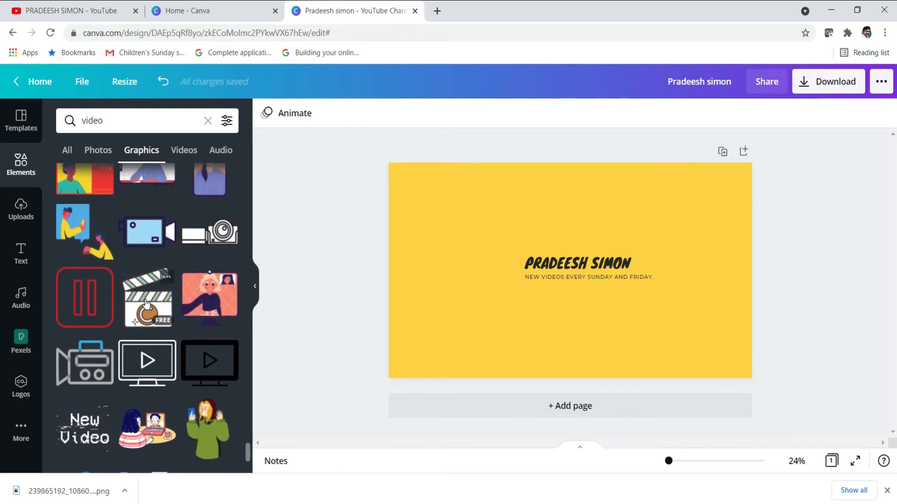
scroll(144, 304, "down", 7)
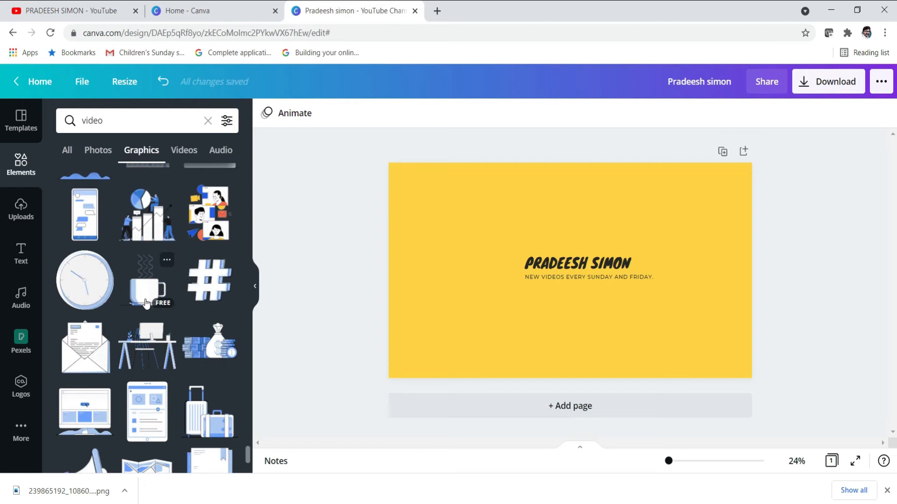
scroll(146, 304, "down", 2)
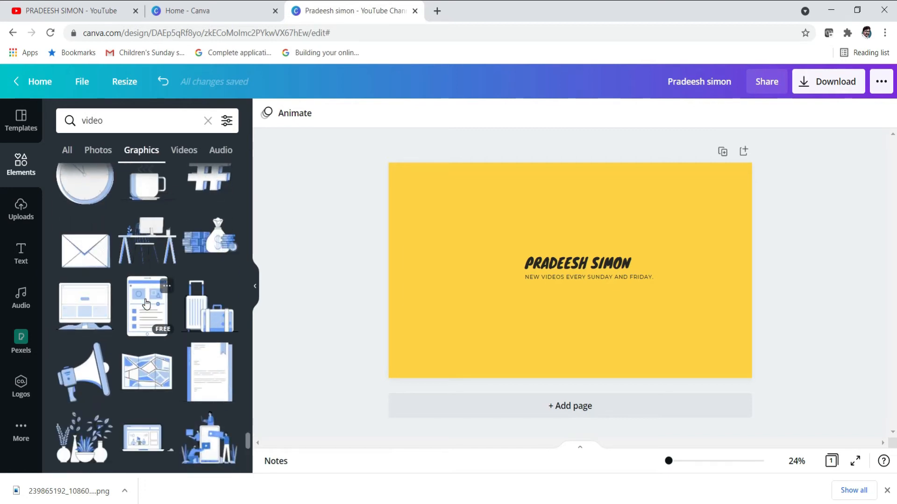
scroll(146, 304, "down", 5)
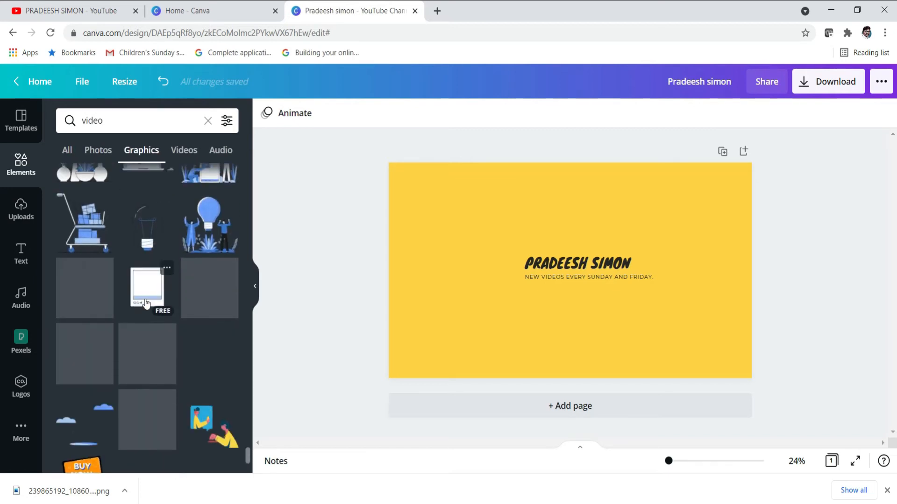
scroll(146, 304, "down", 4)
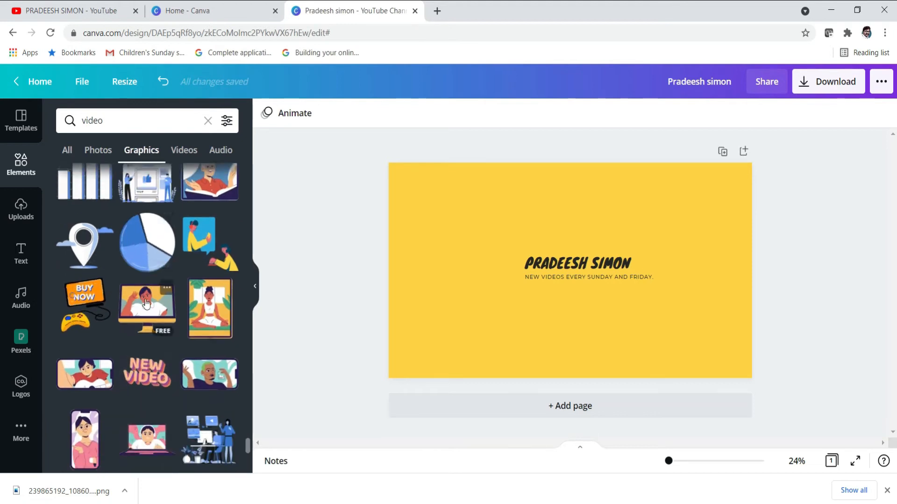
scroll(147, 304, "down", 1)
scroll(146, 304, "down", 2)
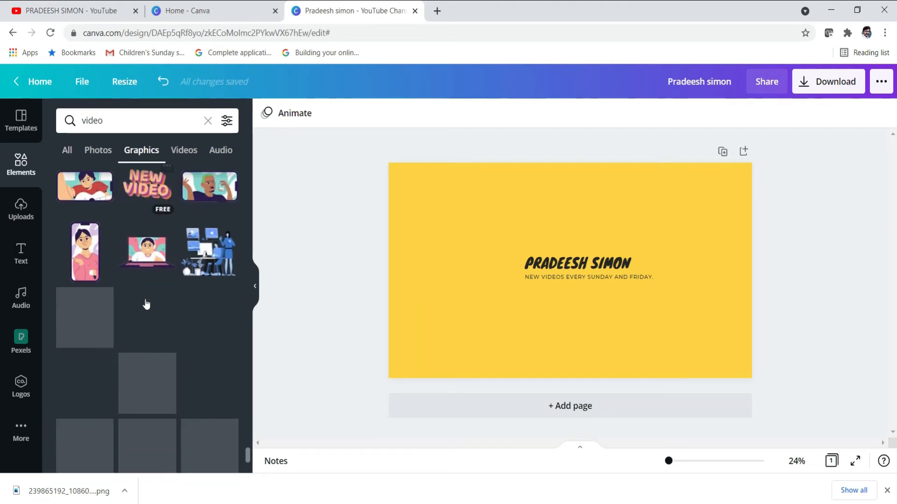
scroll(147, 304, "down", 1)
scroll(147, 304, "down", 3)
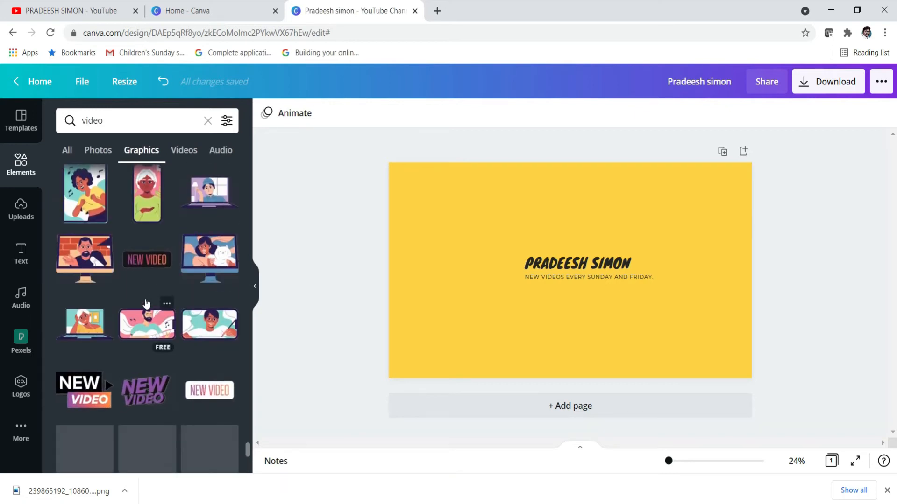
scroll(146, 304, "down", 2)
scroll(146, 304, "down", 8)
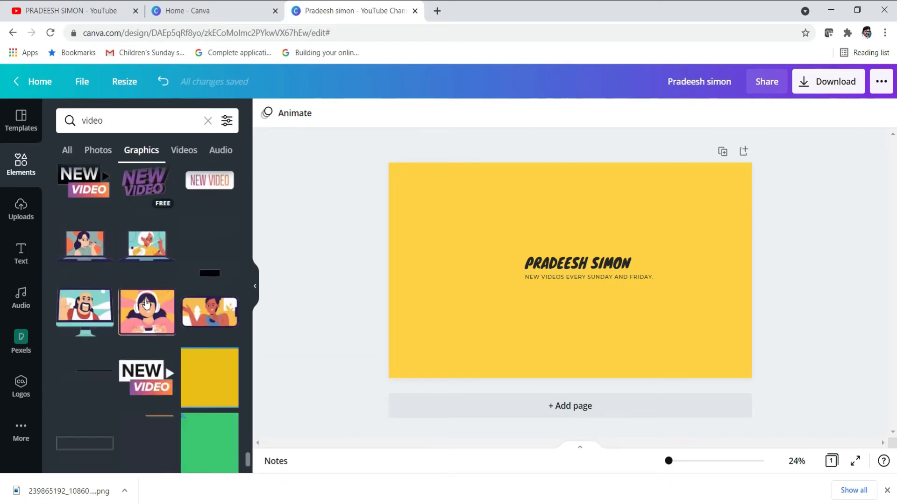
scroll(146, 304, "up", 5)
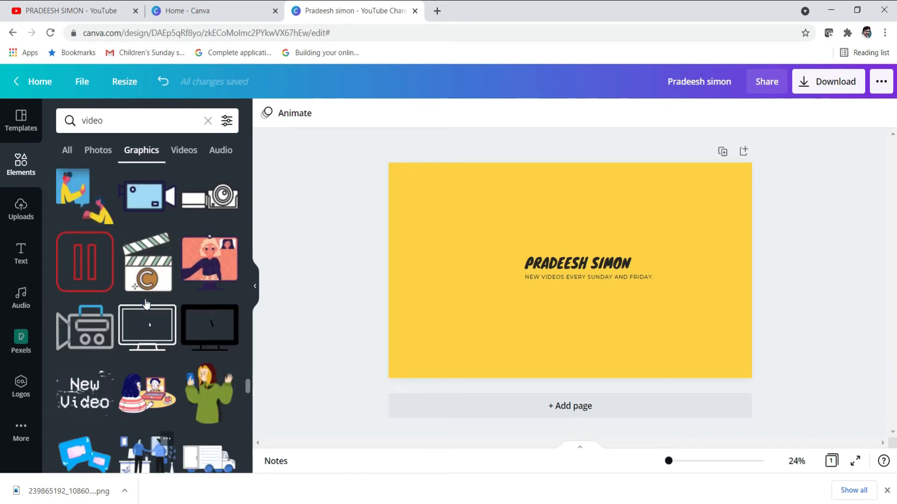
scroll(146, 304, "up", 8)
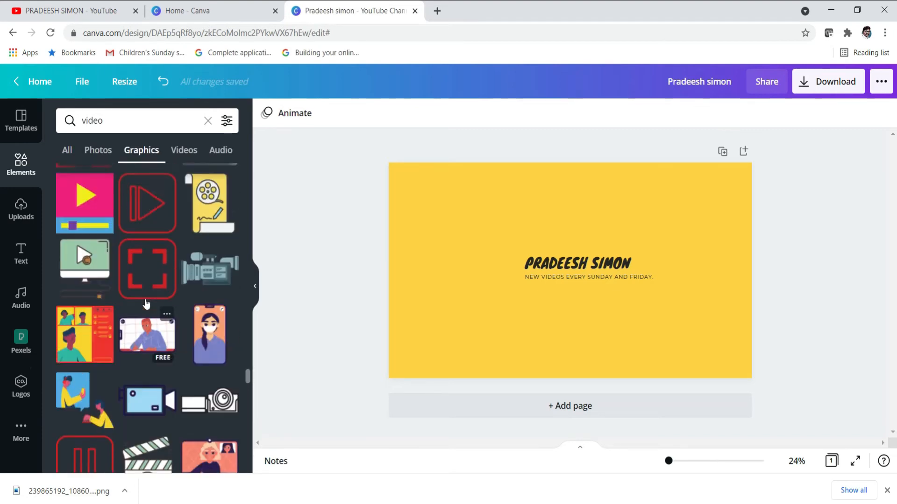
scroll(146, 304, "up", 6)
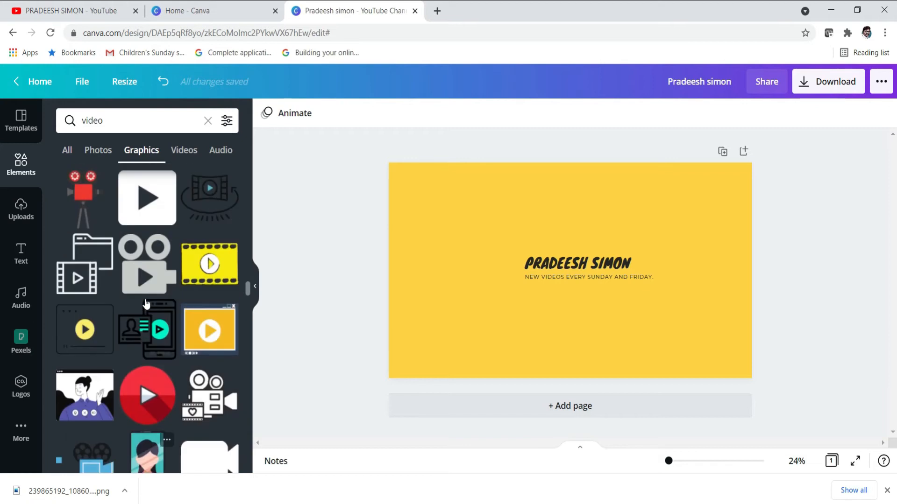
scroll(147, 304, "up", 8)
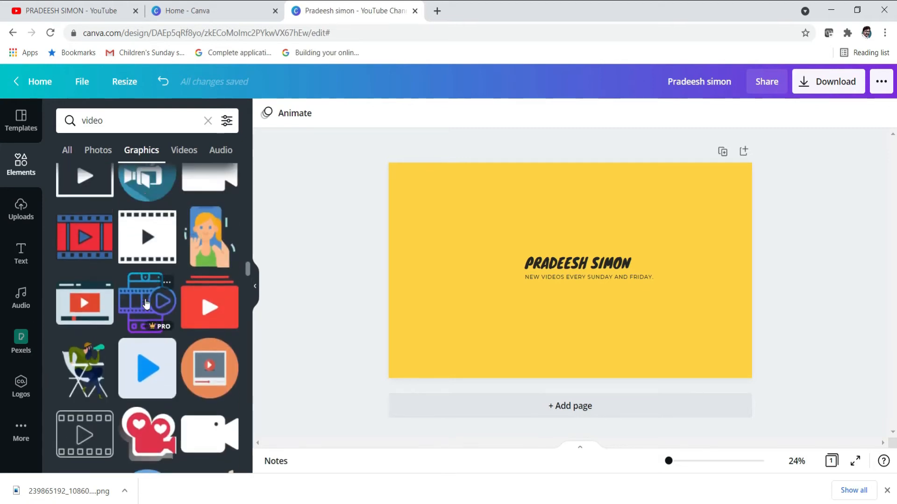
scroll(146, 304, "up", 8)
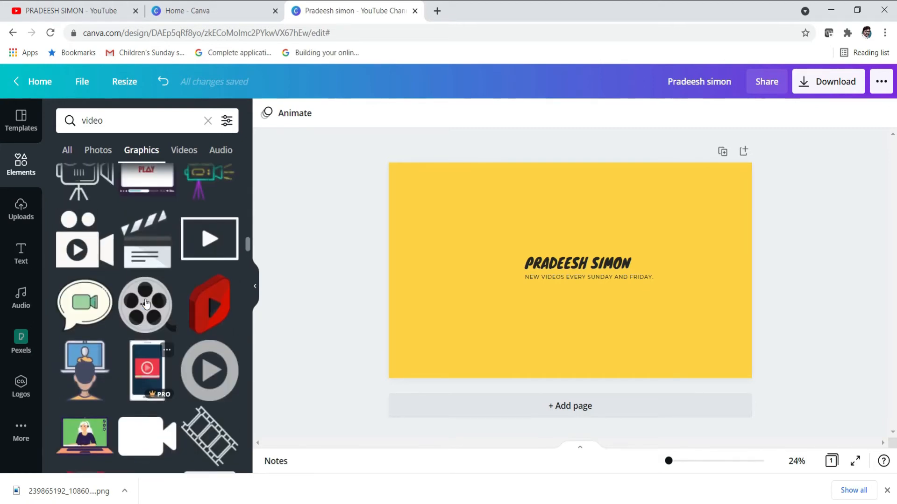
left_click(201, 323)
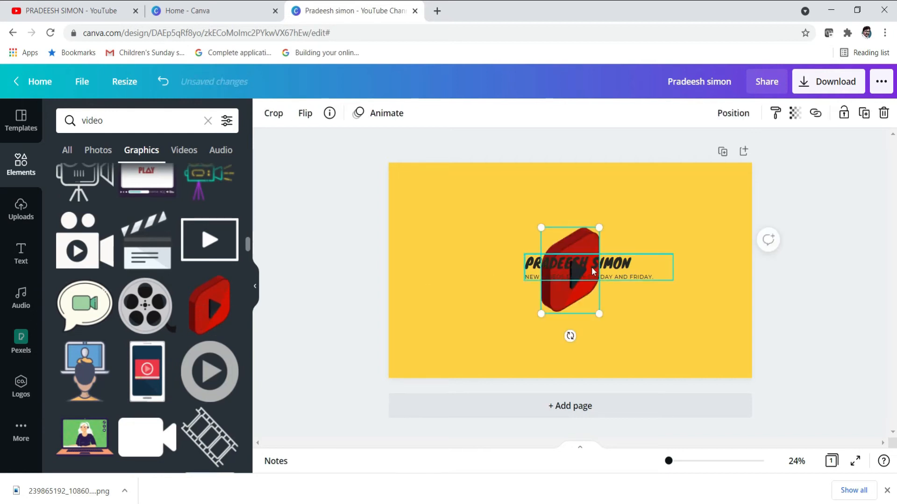
left_click_drag(546, 297, 489, 303)
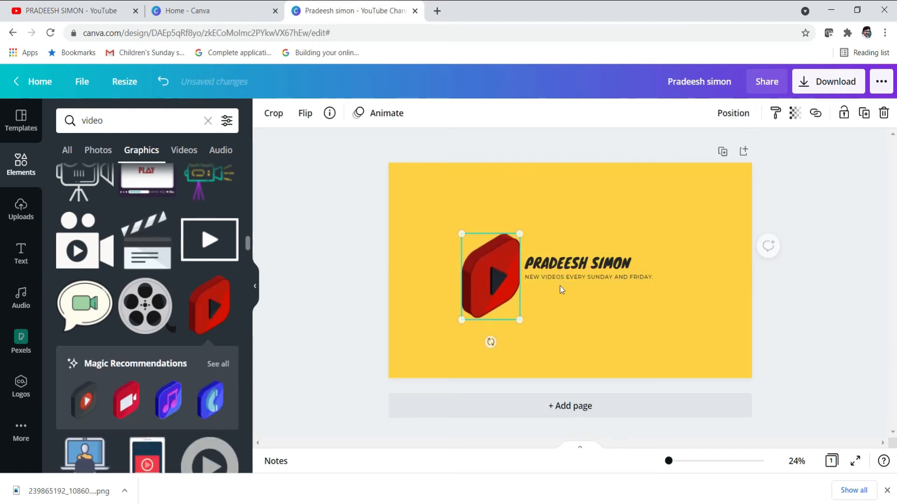
left_click(595, 271)
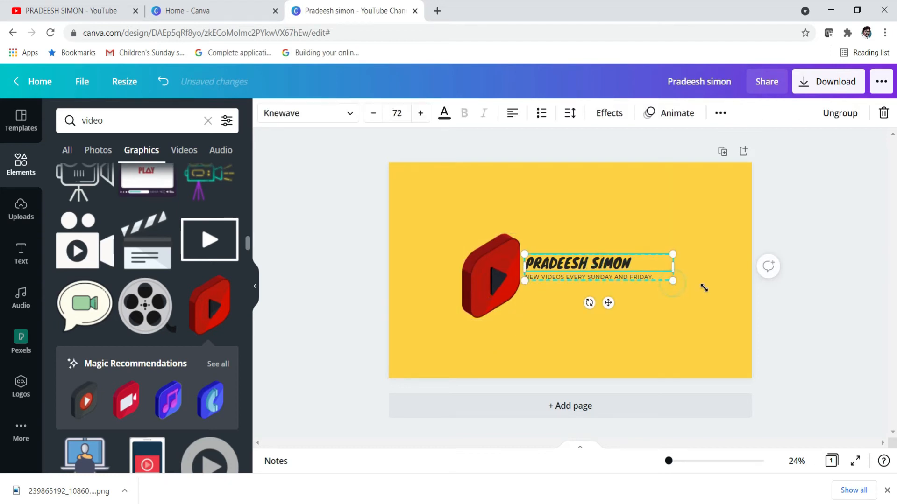
left_click_drag(704, 288, 722, 291)
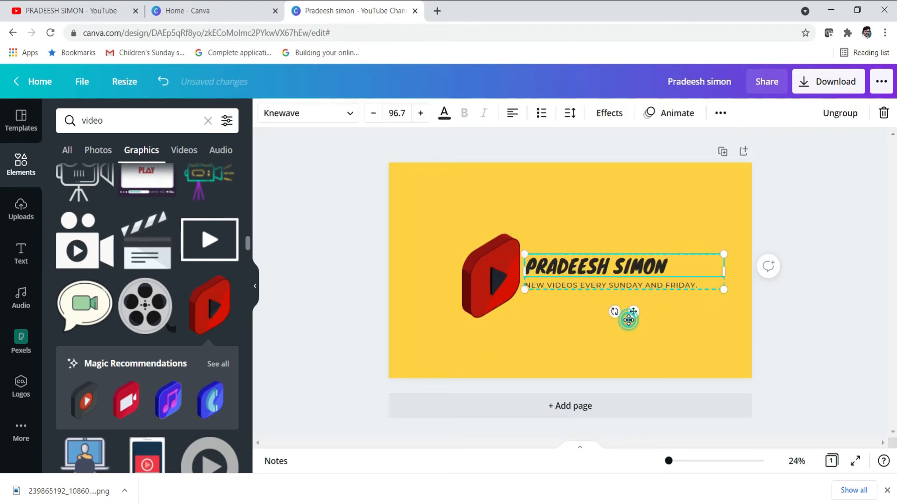
Shrink the play icon and nudge it and the title together into alignment
left_click(467, 280)
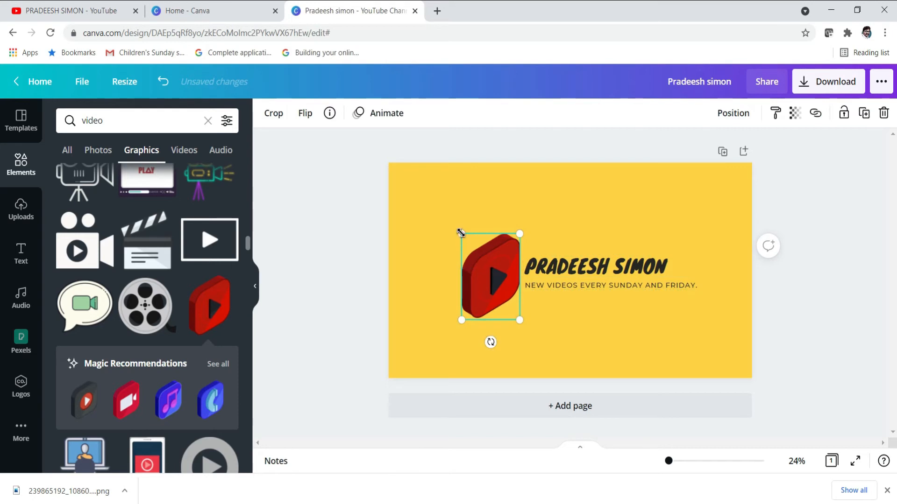
left_click_drag(461, 232, 473, 250)
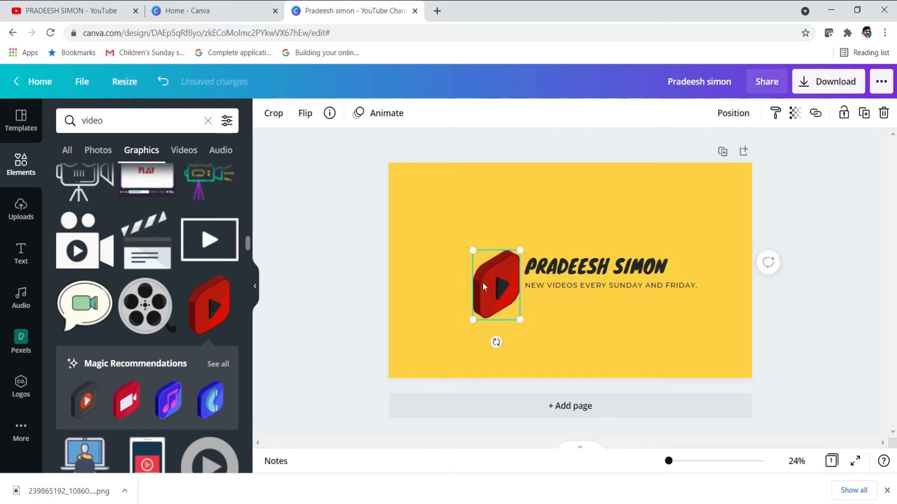
left_click_drag(490, 284, 483, 276)
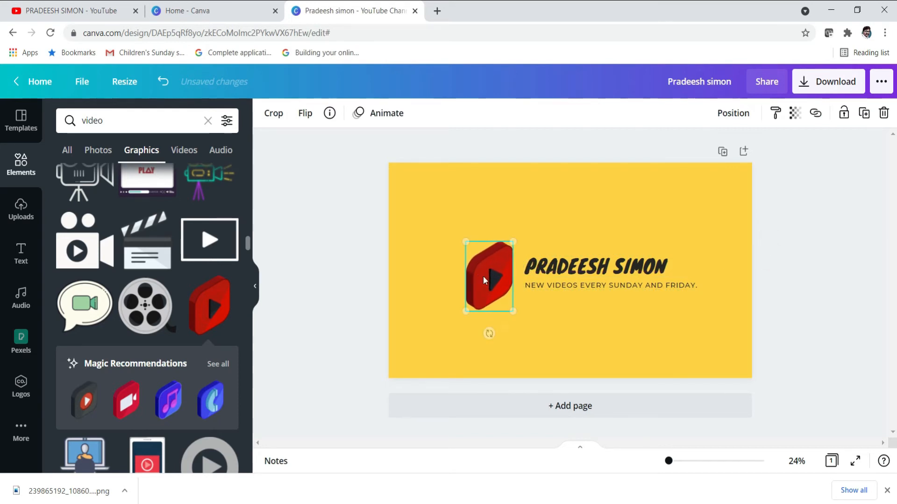
left_click(560, 273)
left_click_drag(559, 271, 553, 268)
left_click(558, 314)
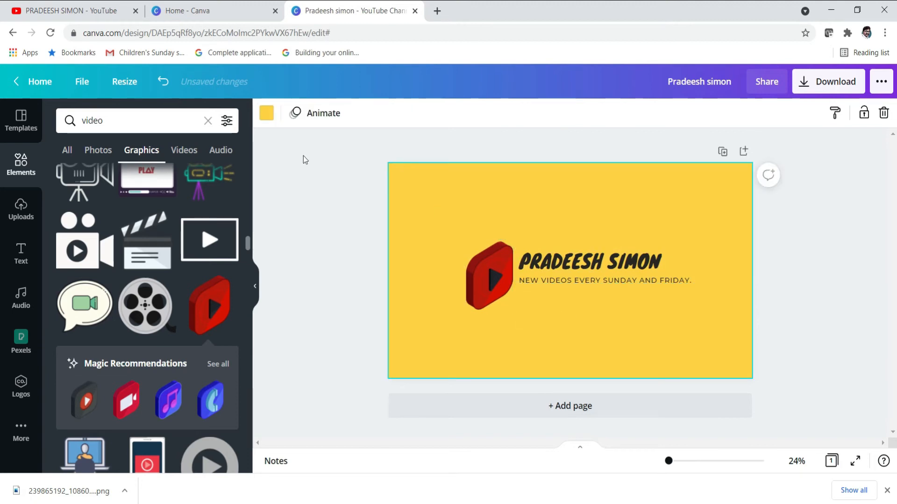
left_click(269, 121)
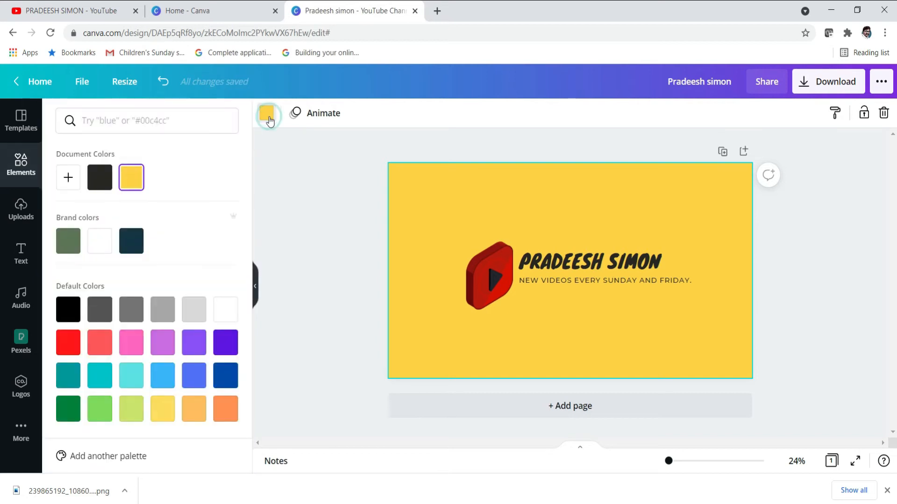
left_click(112, 184)
left_click(104, 233)
left_click(132, 187)
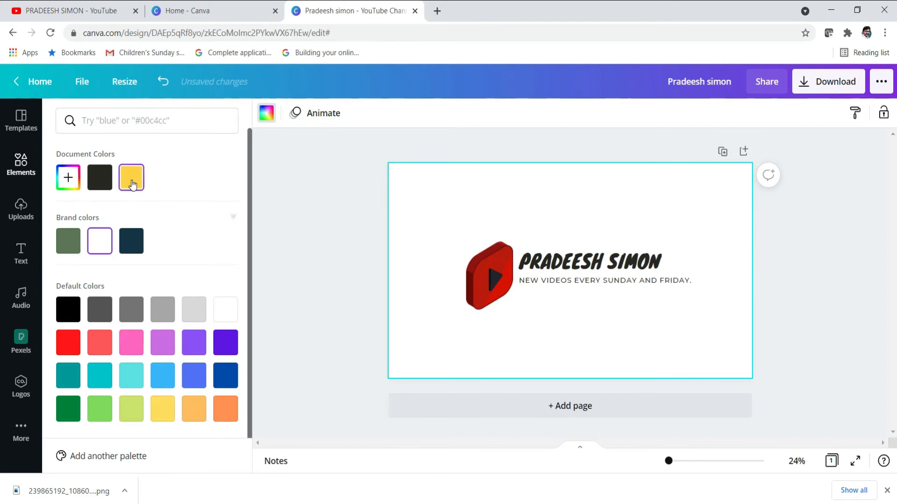
left_click(232, 379)
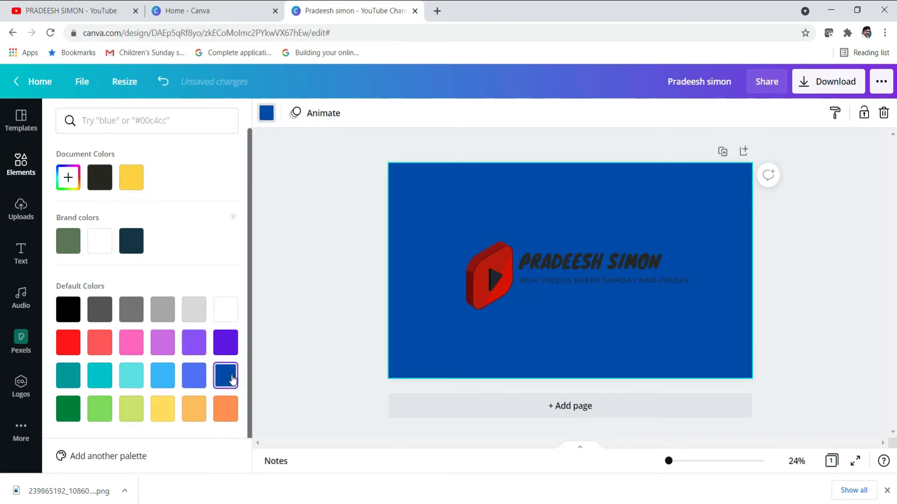
left_click(132, 182)
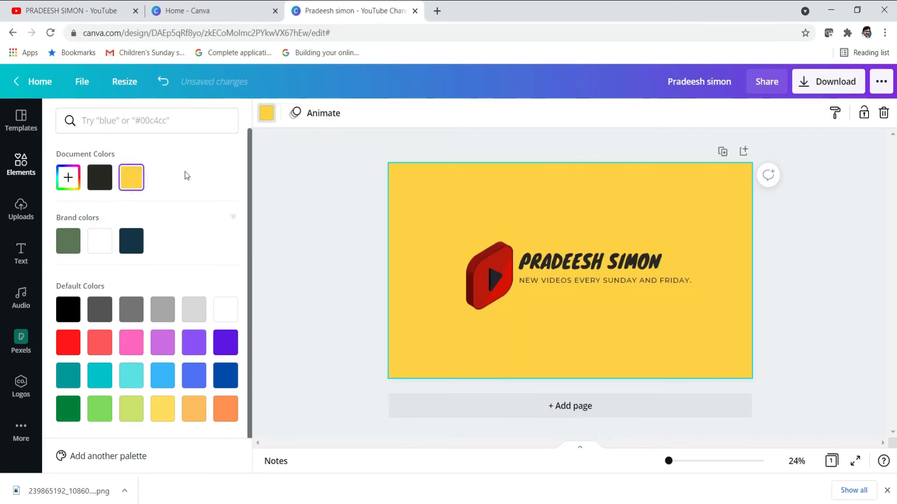
left_click(554, 268)
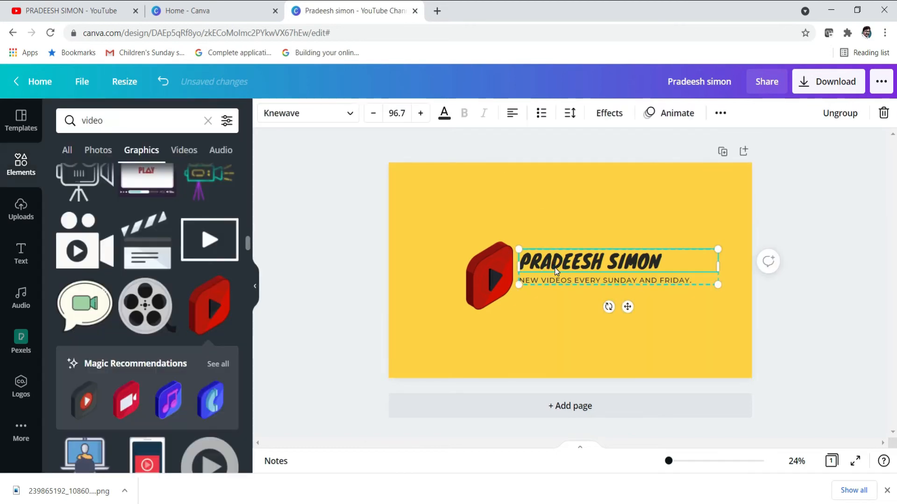
left_click(610, 114)
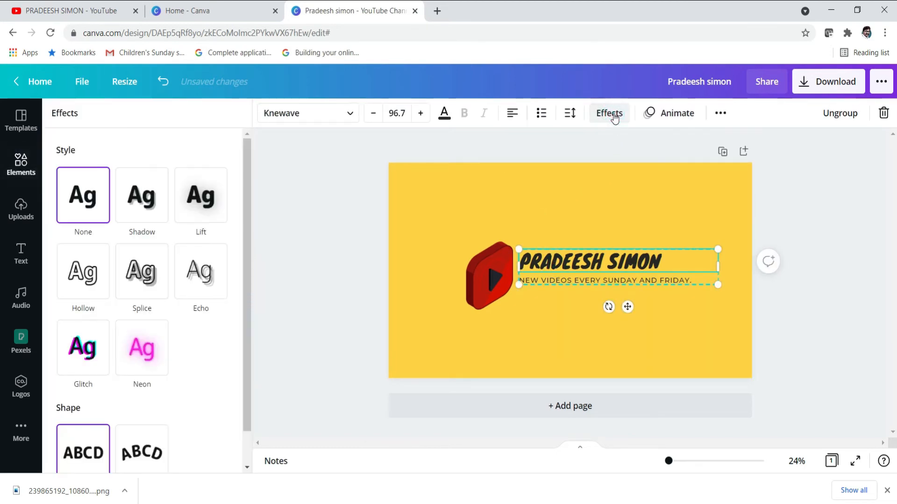
left_click(149, 206)
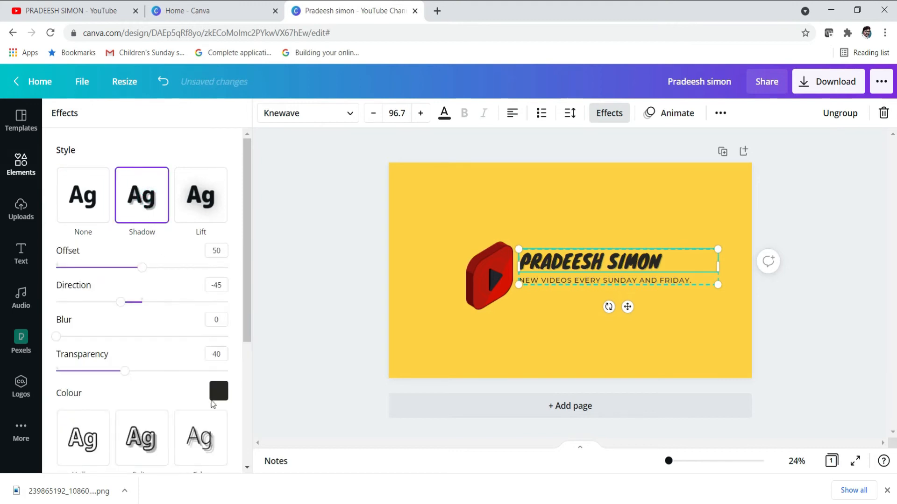
left_click(218, 390)
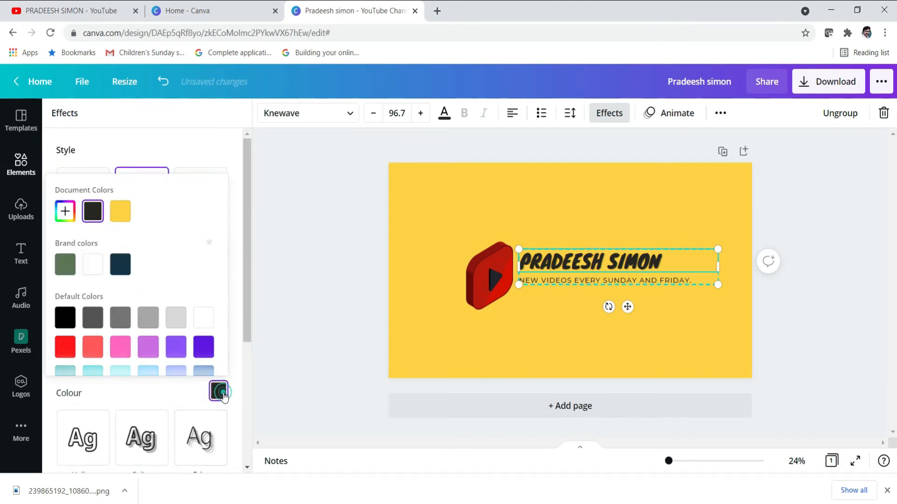
left_click(97, 273)
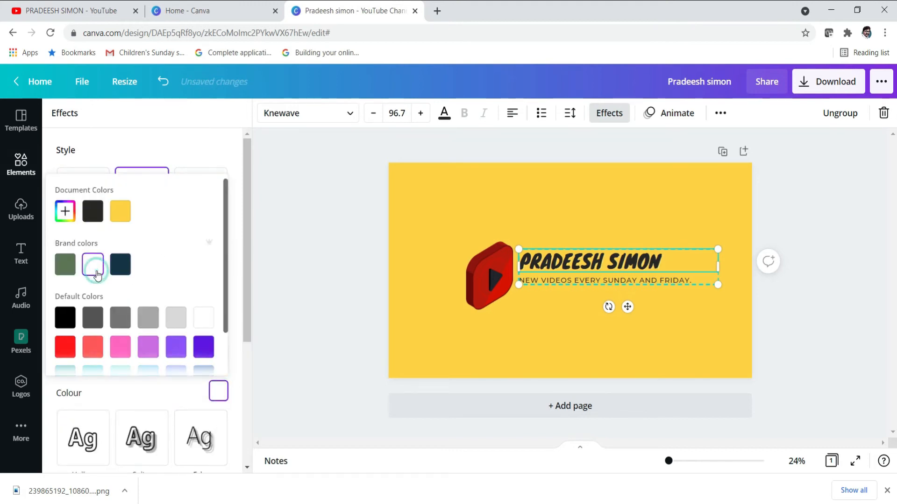
left_click(268, 255)
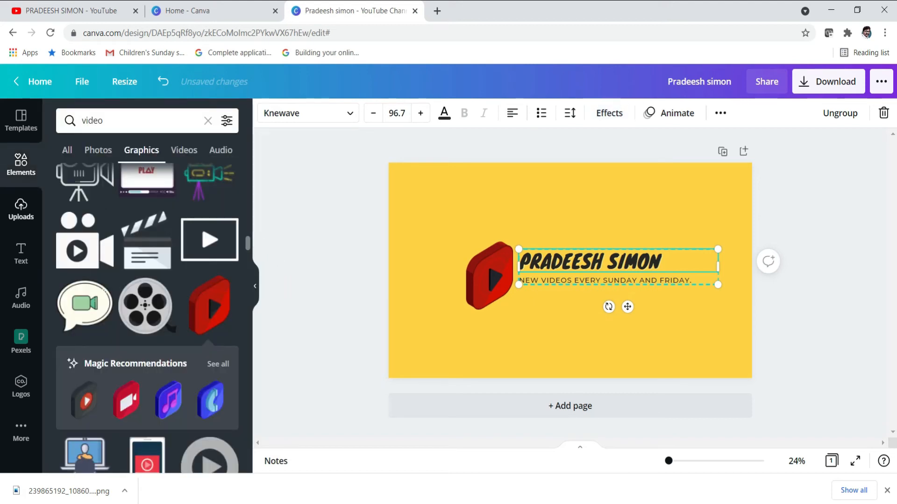
left_click(21, 252)
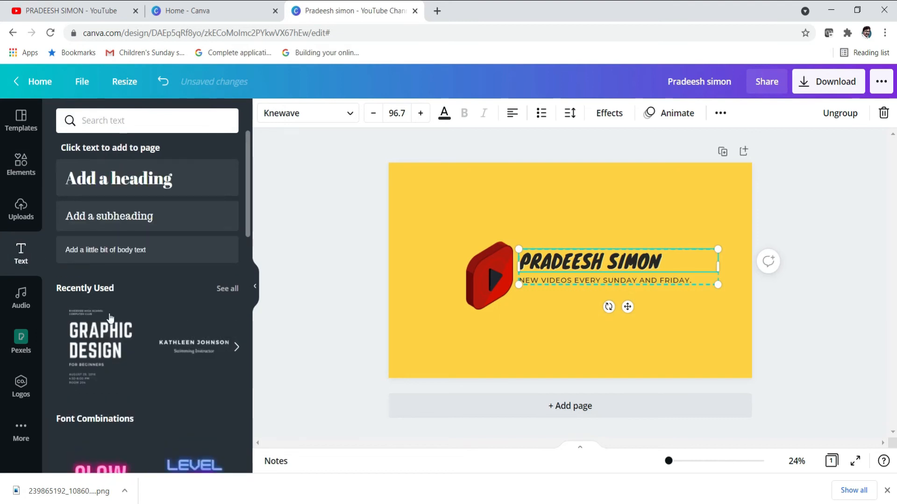
scroll(124, 342, "down", 10)
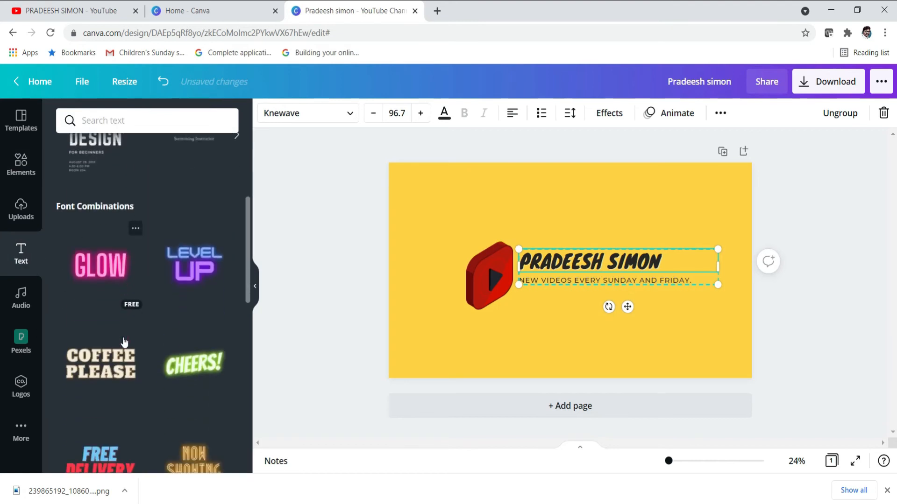
scroll(122, 338, "down", 1)
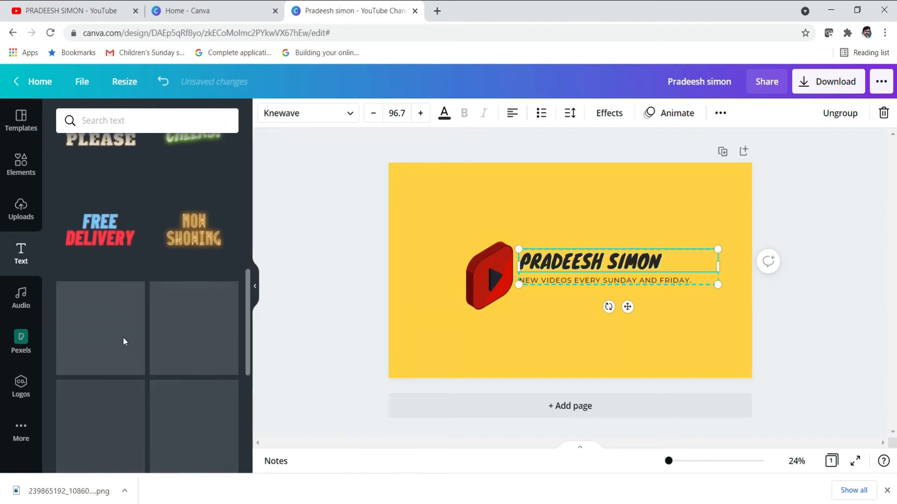
scroll(122, 337, "up", 3)
scroll(125, 342, "down", 5)
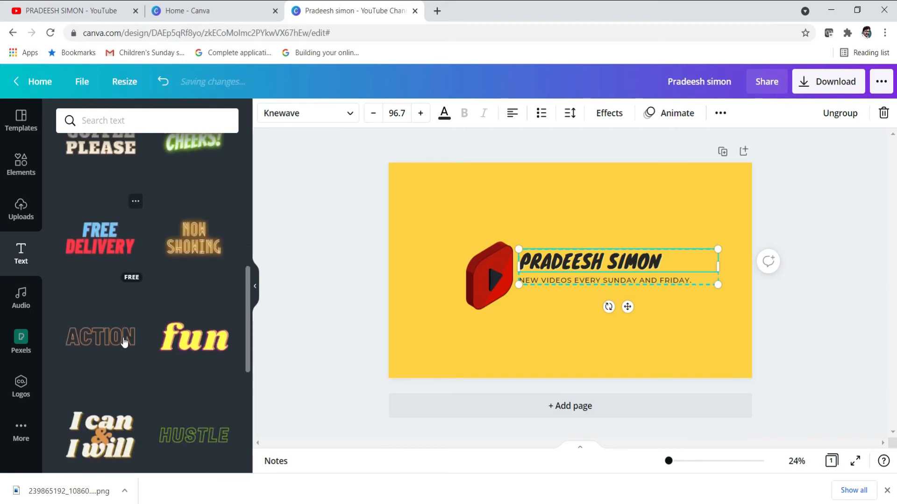
scroll(125, 343, "down", 3)
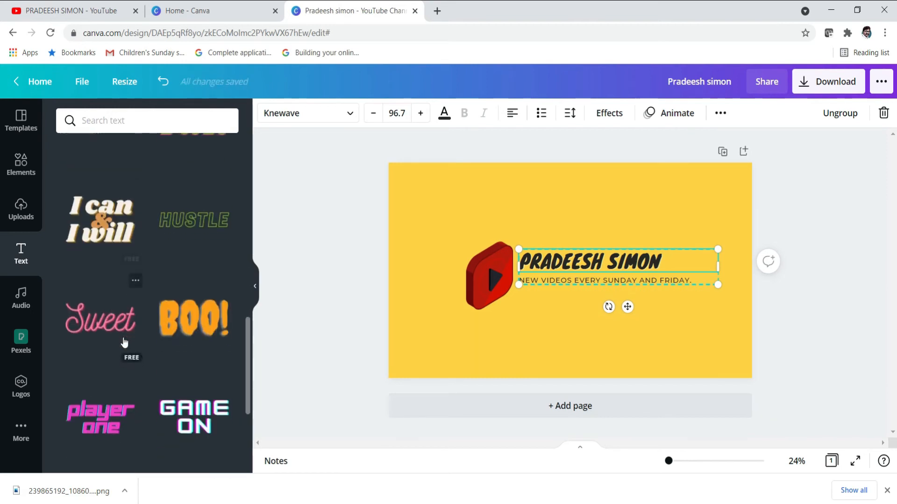
left_click(22, 300)
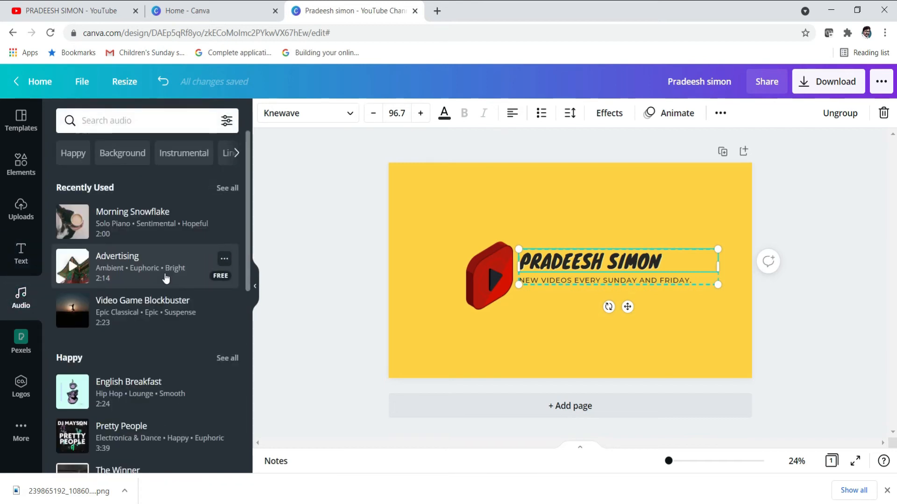
scroll(166, 279, "down", 3)
scroll(166, 279, "up", 3)
left_click(17, 253)
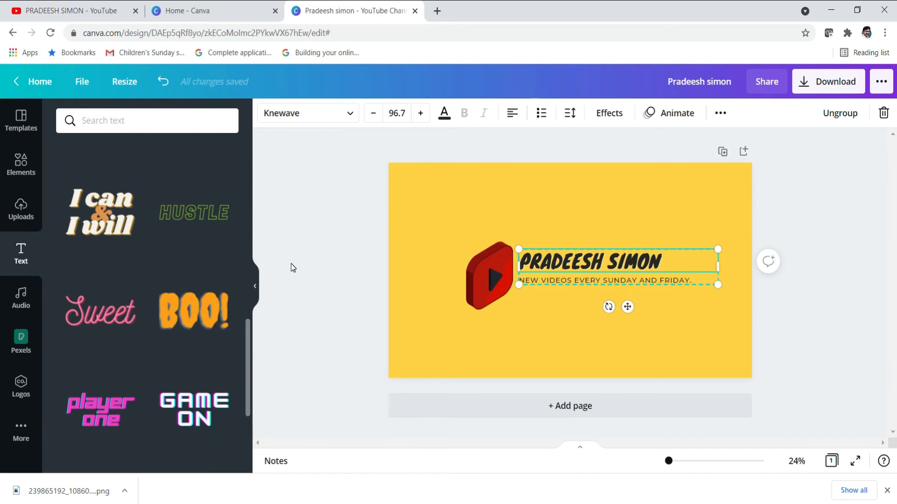
left_click(600, 344)
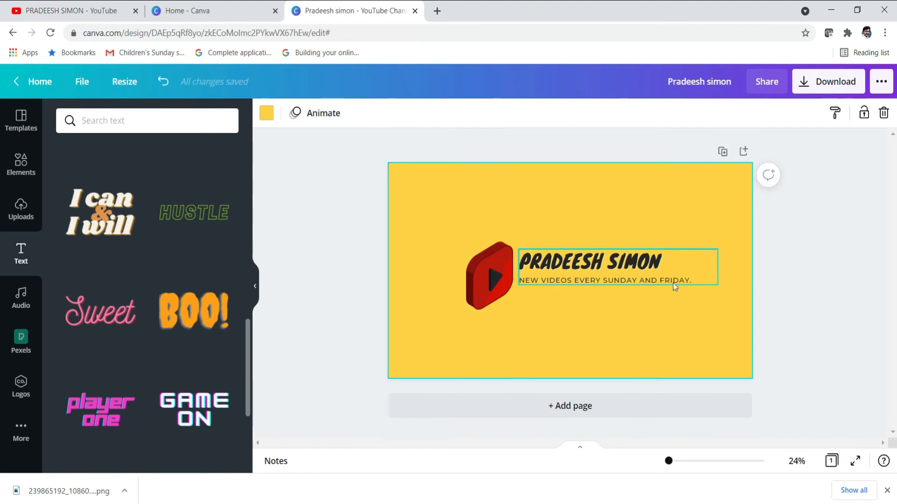
Shrink the name-and-tagline group (subtitle to 32) and the red play logo to match
left_click(686, 278)
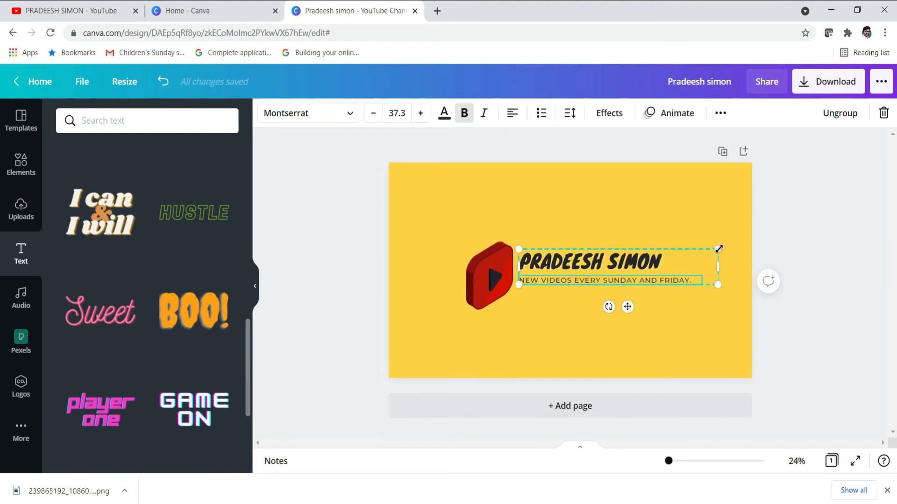
left_click_drag(709, 250, 679, 263)
left_click(480, 269)
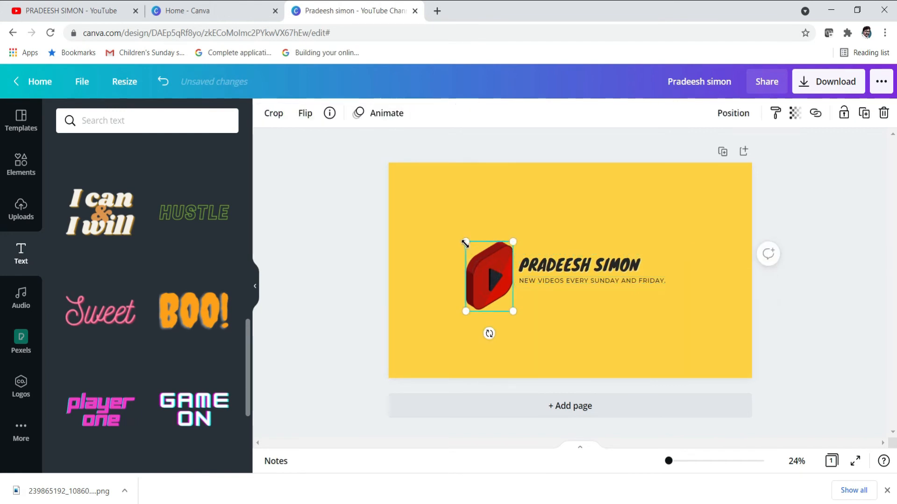
left_click_drag(467, 242, 490, 279)
left_click(488, 280)
left_click(570, 310)
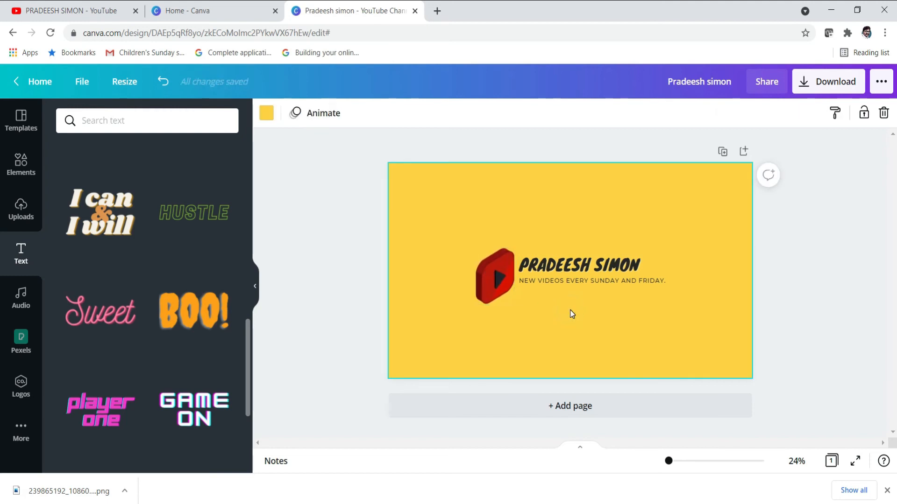
Add the colourful gradient blob from Recently used and send it backward behind the logo
left_click(21, 164)
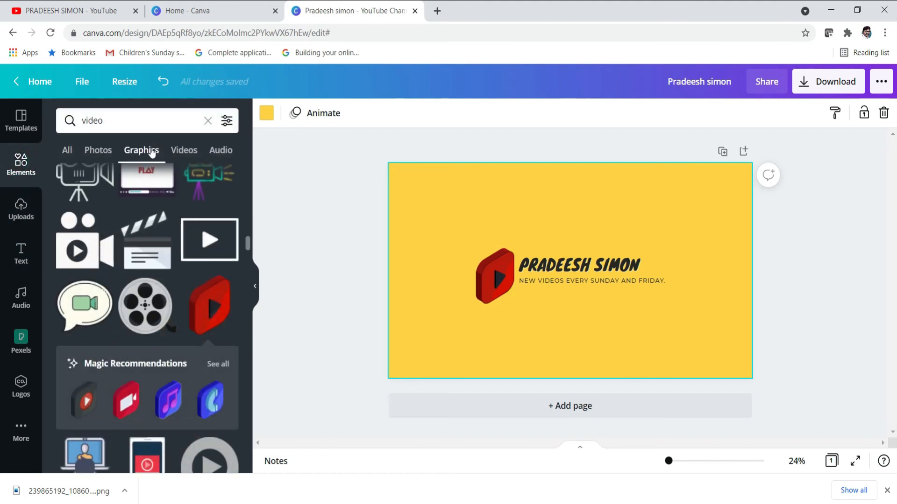
left_click(207, 122)
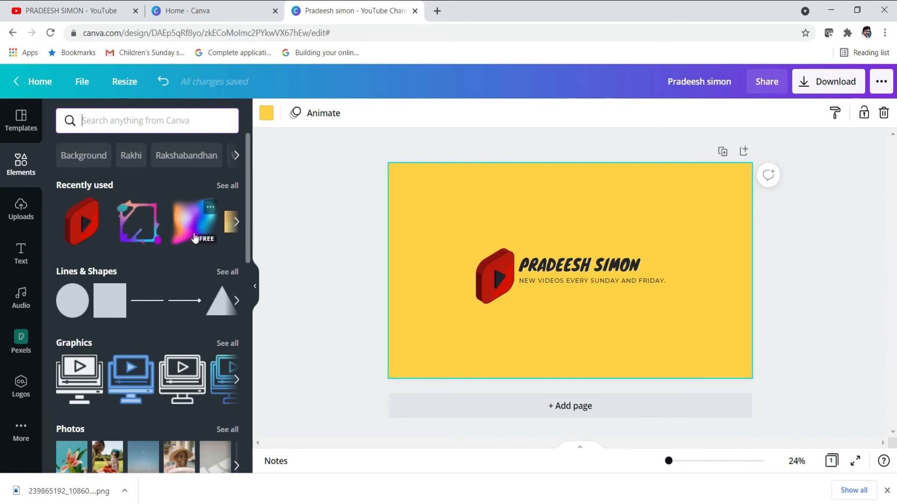
left_click(190, 227)
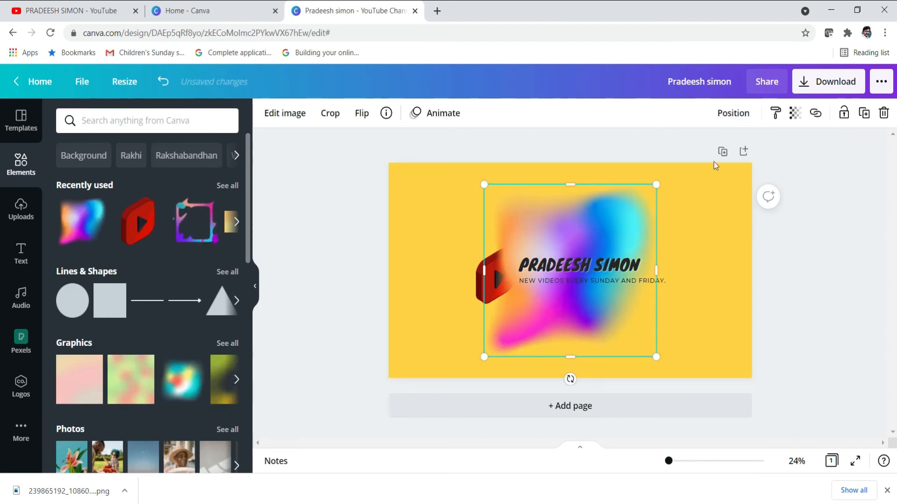
left_click(731, 114)
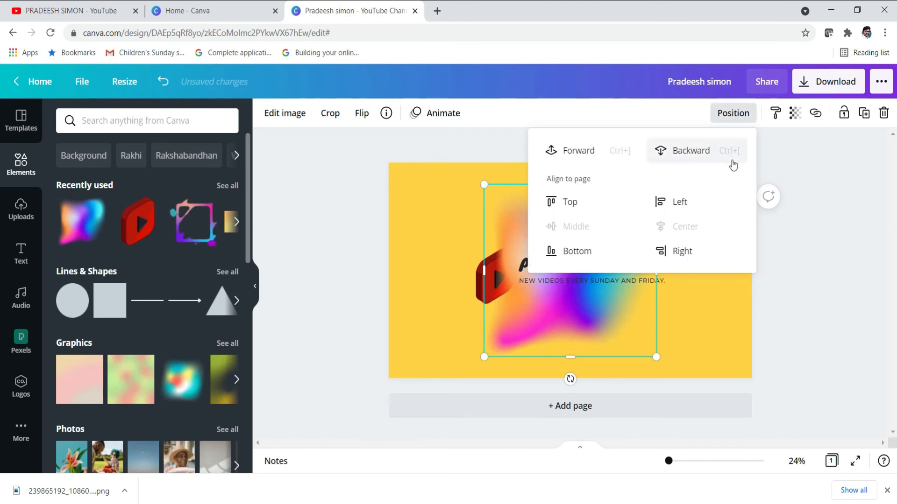
left_click(705, 154)
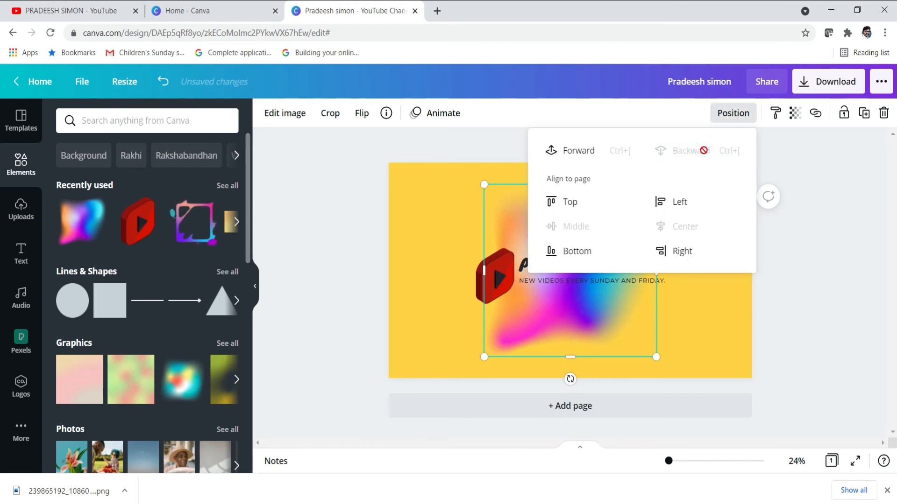
left_click(842, 263)
Enlarge the gradient blob, rotate it to about 43°, and nudge it upward
left_click_drag(485, 356, 462, 377)
left_click_drag(559, 400, 483, 368)
mouse_move(574, 318)
left_mouse_down()
mouse_move(580, 301)
mouse_move(574, 314)
left_mouse_up()
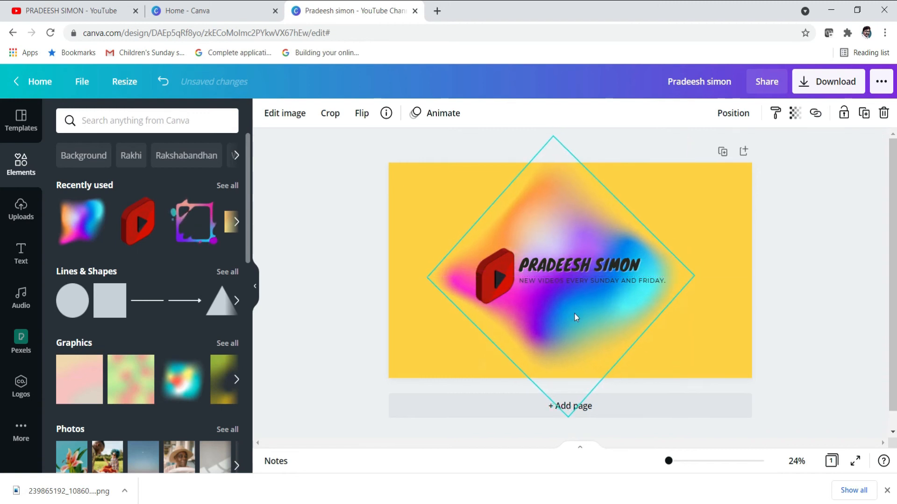
left_click(719, 306)
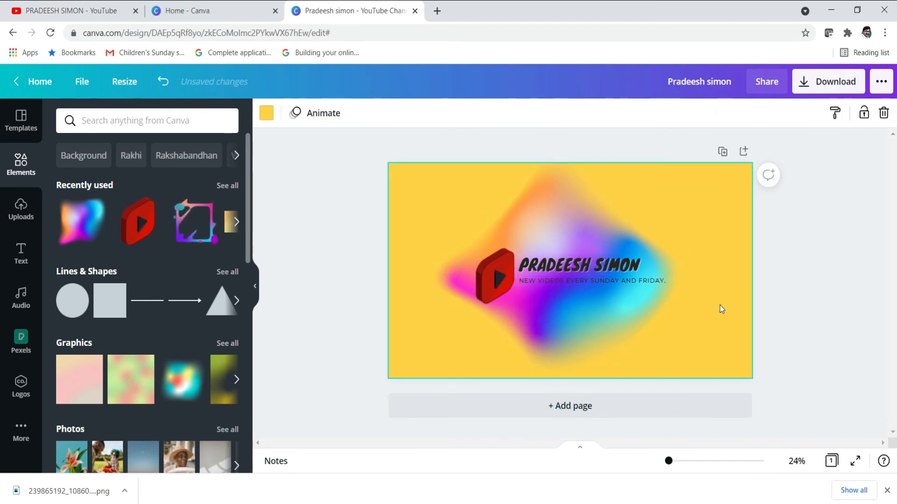
Download the banner with PNG as the file type
left_click(824, 87)
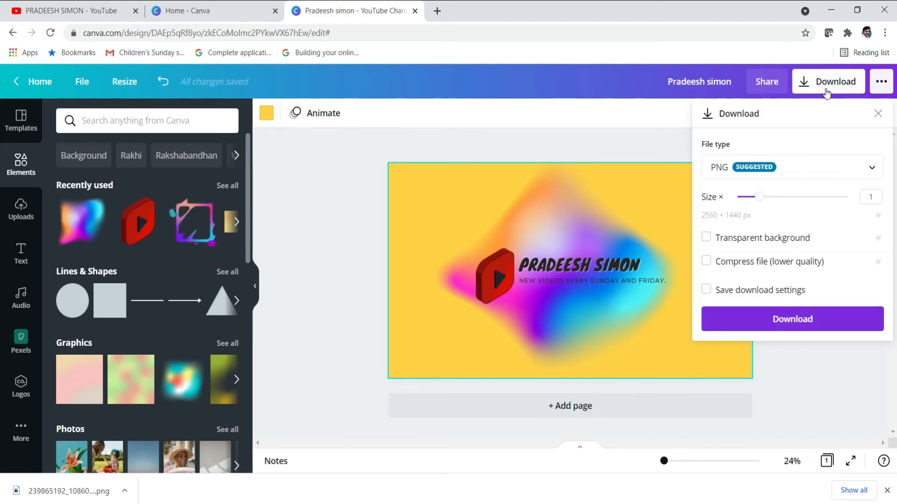
left_click(805, 175)
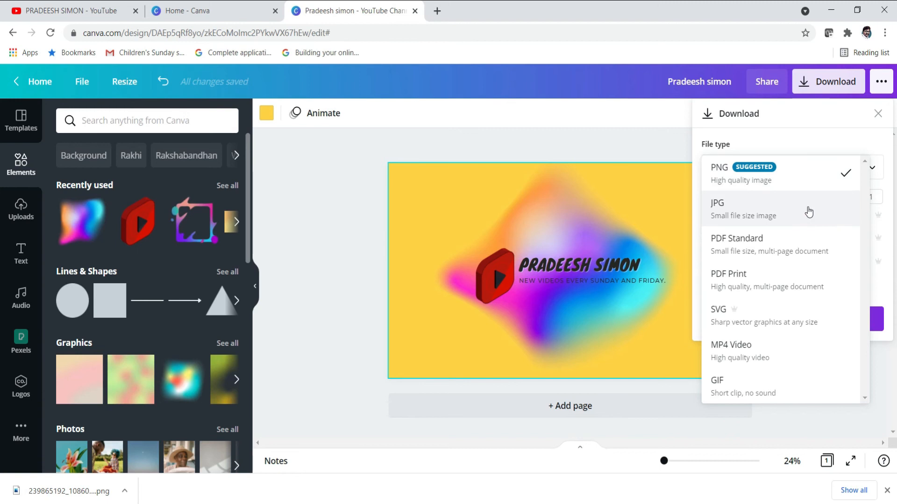
left_click(797, 173)
left_click(797, 320)
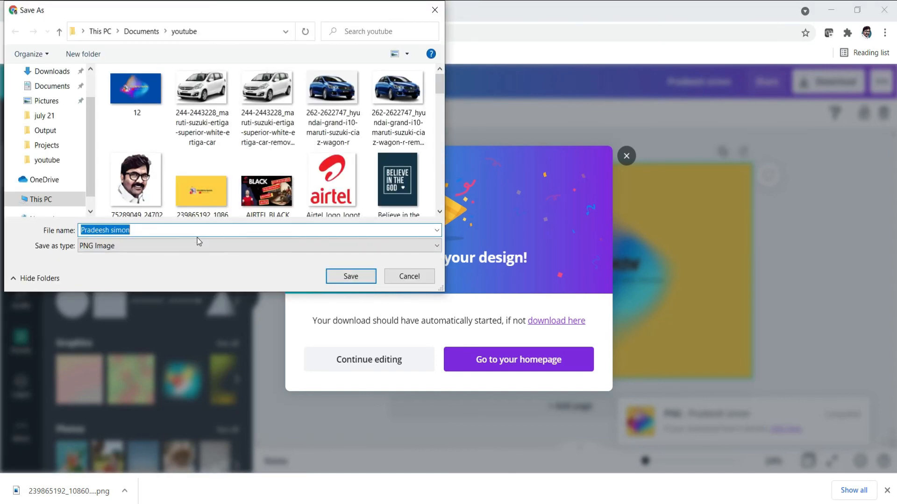
Save the PNG under a new file name in the youtube folder and close the saved-design popup
left_click(191, 226)
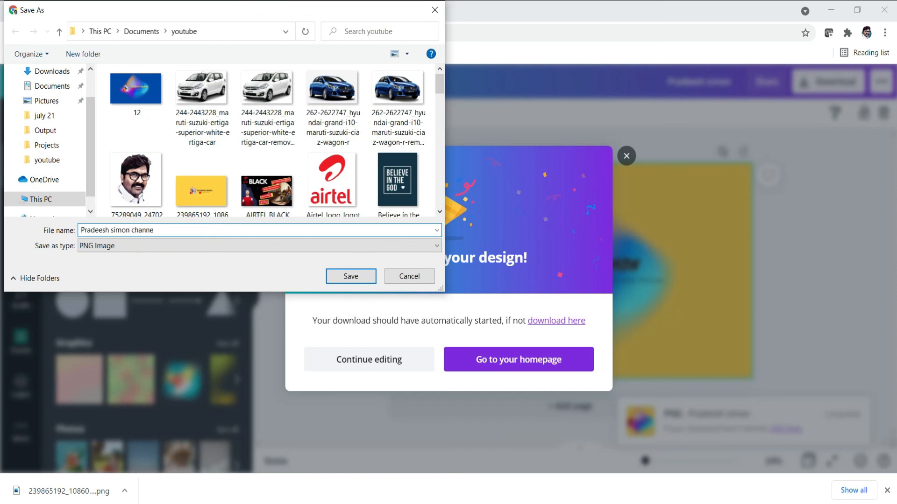
key("Return")
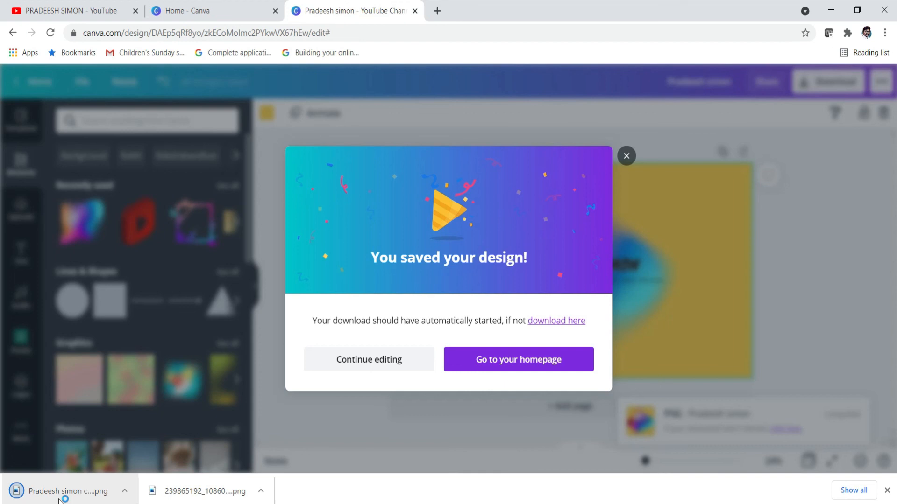
left_click(626, 156)
left_click(55, 491)
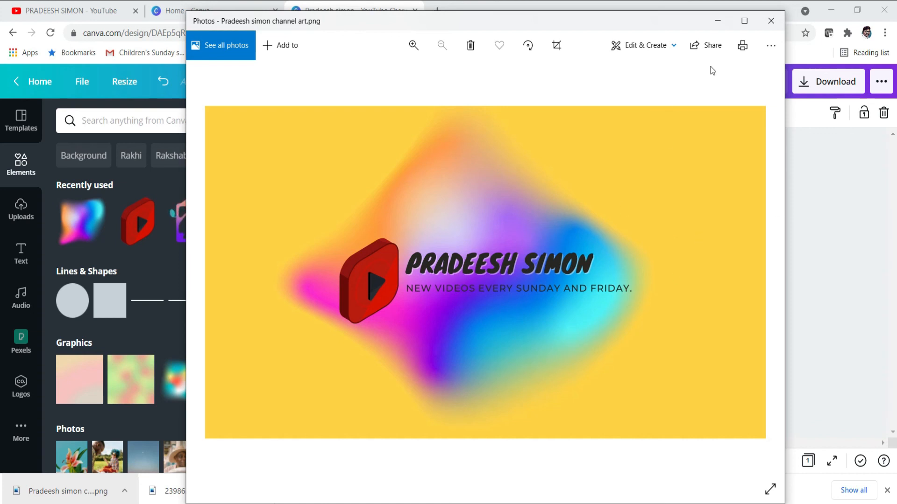
left_click(771, 21)
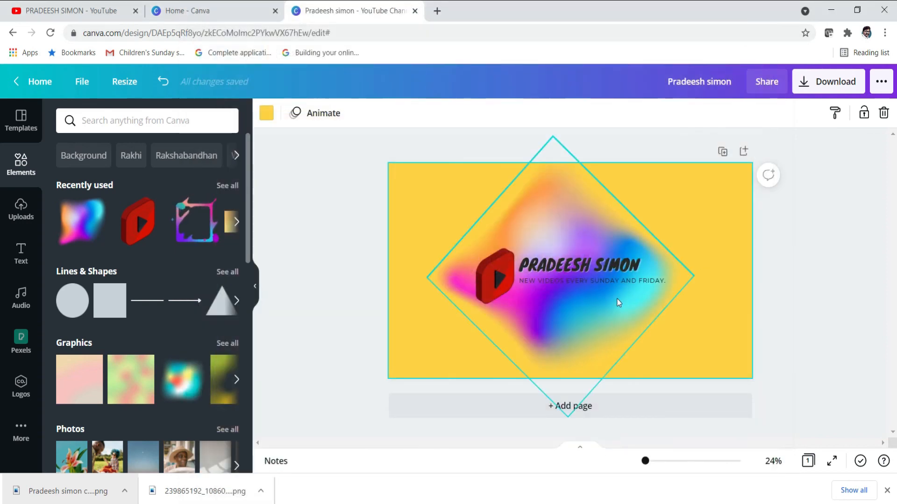